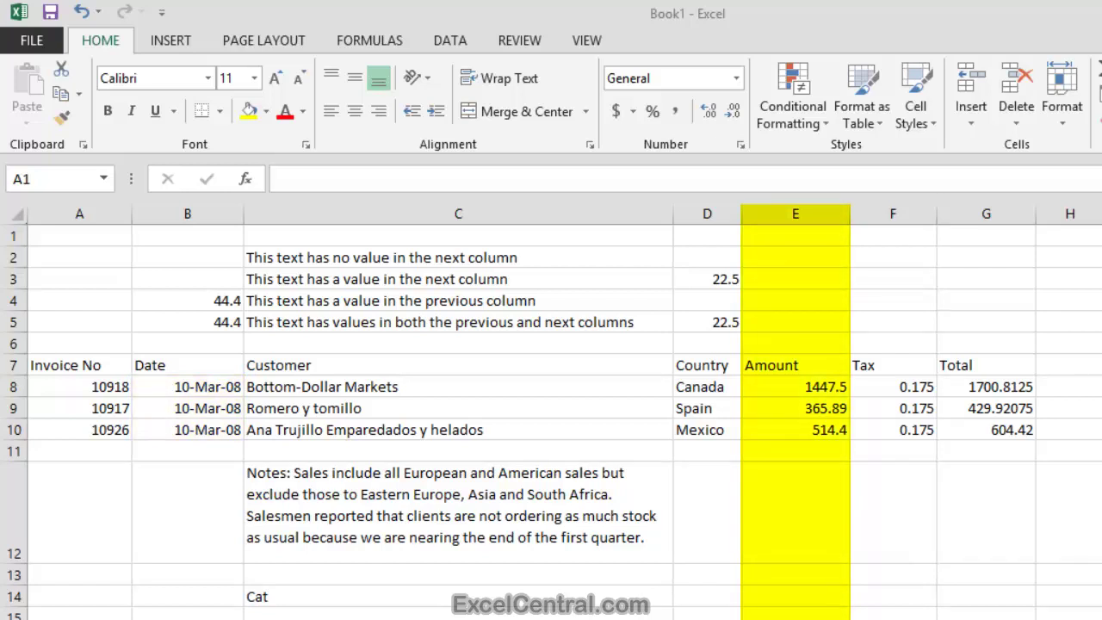
Left-align all the contents of column E, including the Amount figures
{"action": "left_click", "coordinate": [811, 211]}
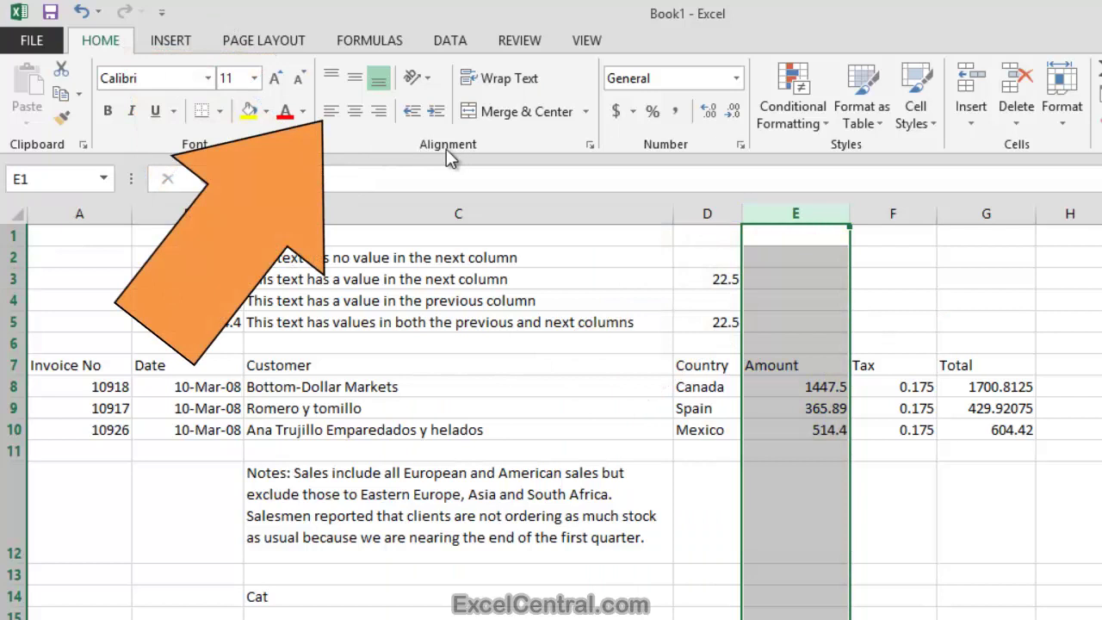
{"action": "left_click", "coordinate": [331, 112]}
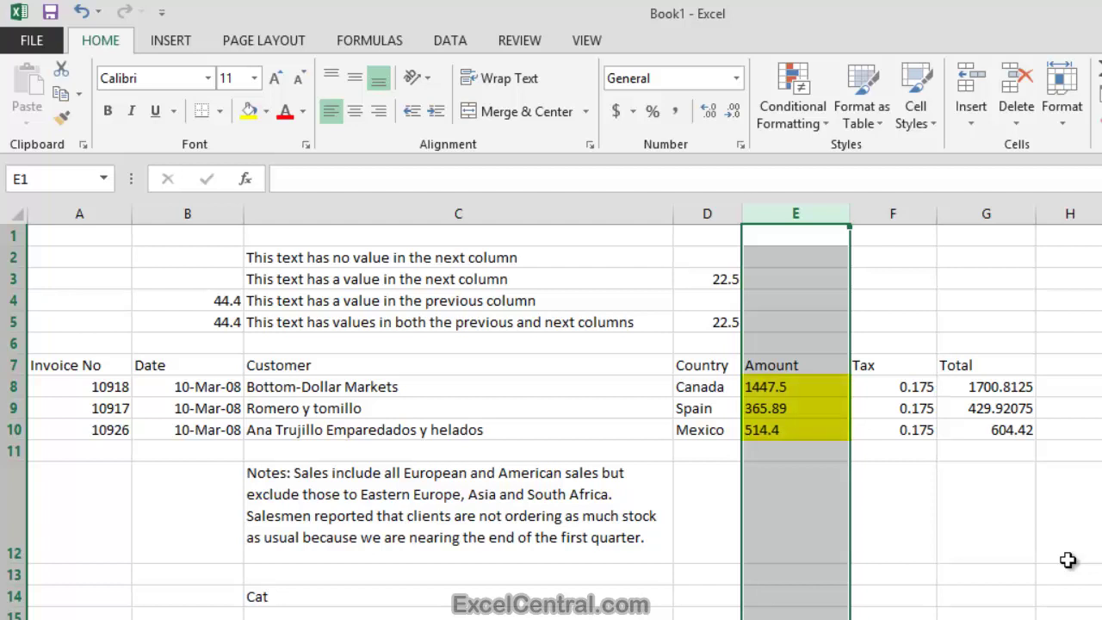
{"action": "left_click", "coordinate": [999, 532]}
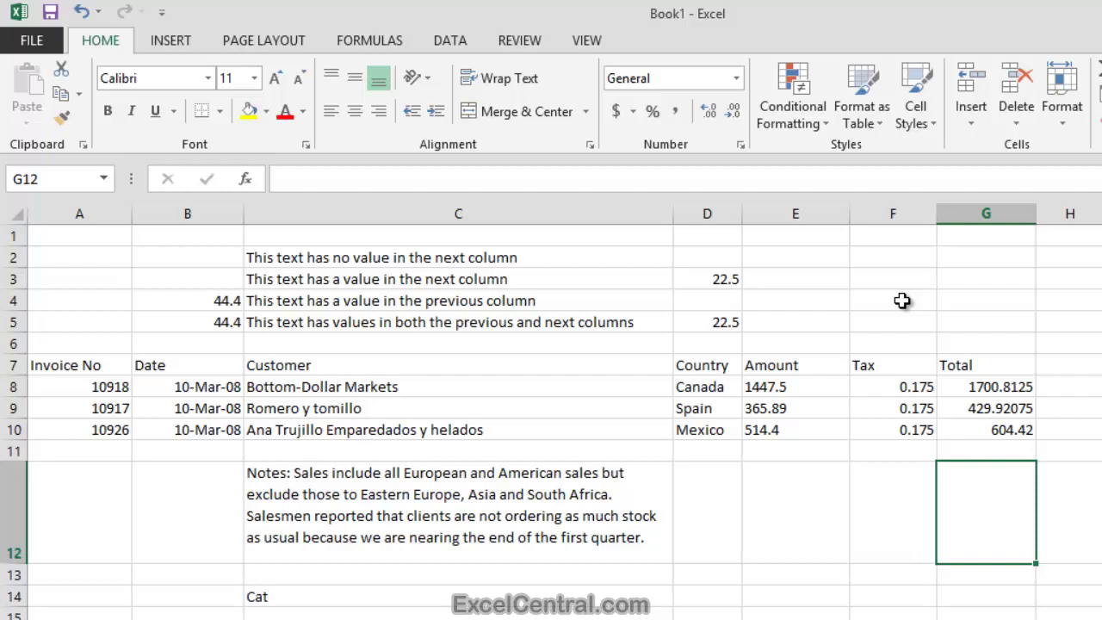
Narrow column C to see how its left-aligned text overflows, and auto-fit the column width again
{"action": "left_click_drag", "start_coordinate": [673, 213], "coordinate": [402, 210]}
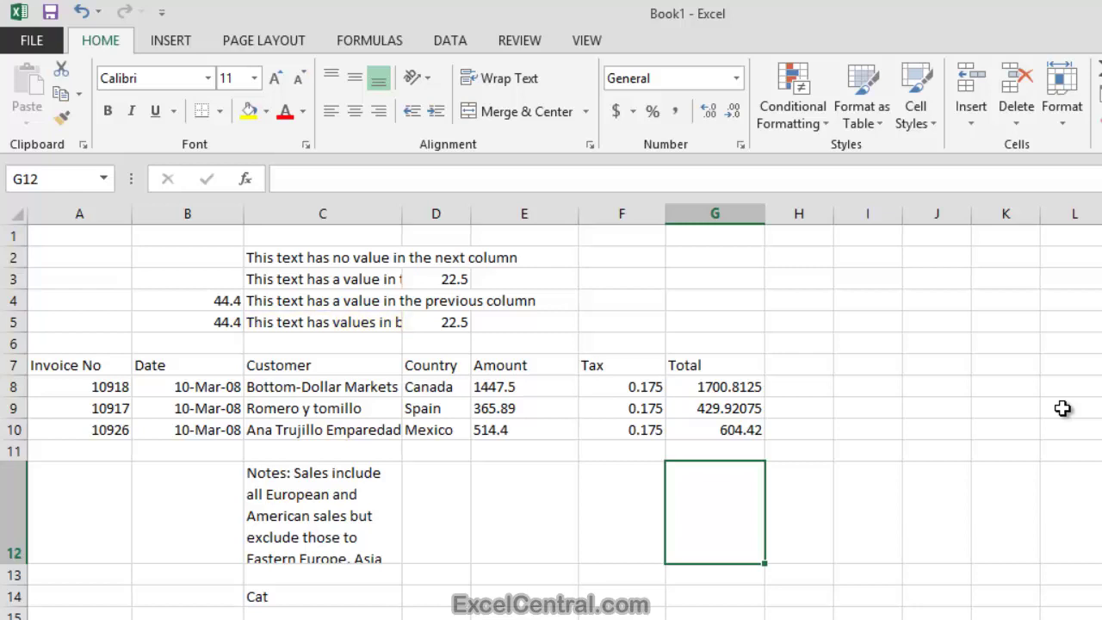
{"action": "double_click", "coordinate": [401, 215]}
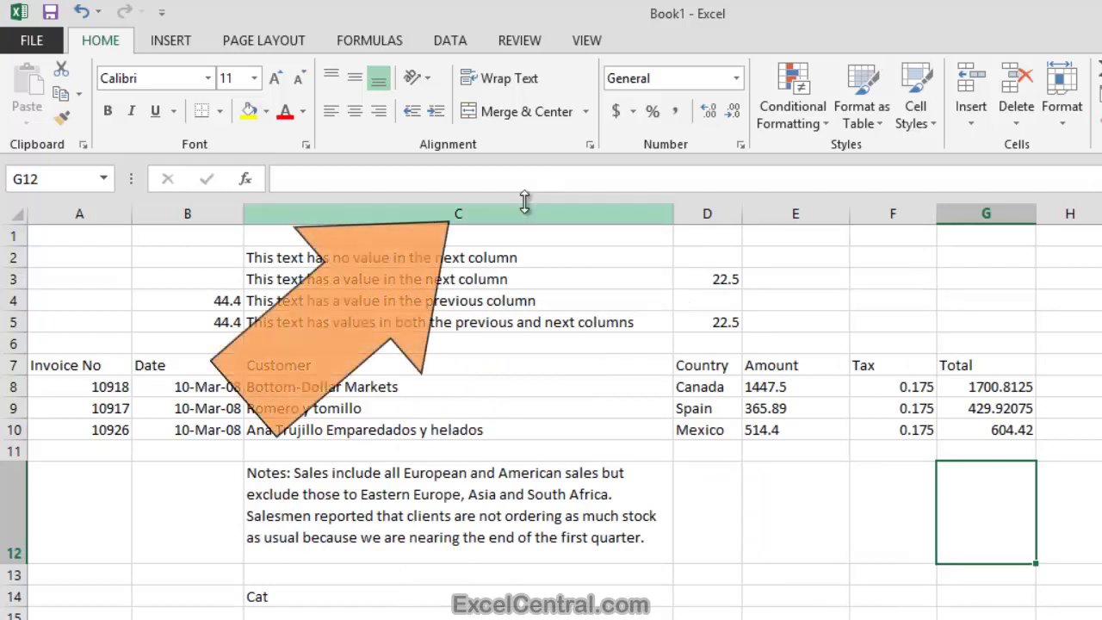
Center the contents of column C horizontally and narrow the column to see how the centered text overflows
{"action": "left_click", "coordinate": [645, 210]}
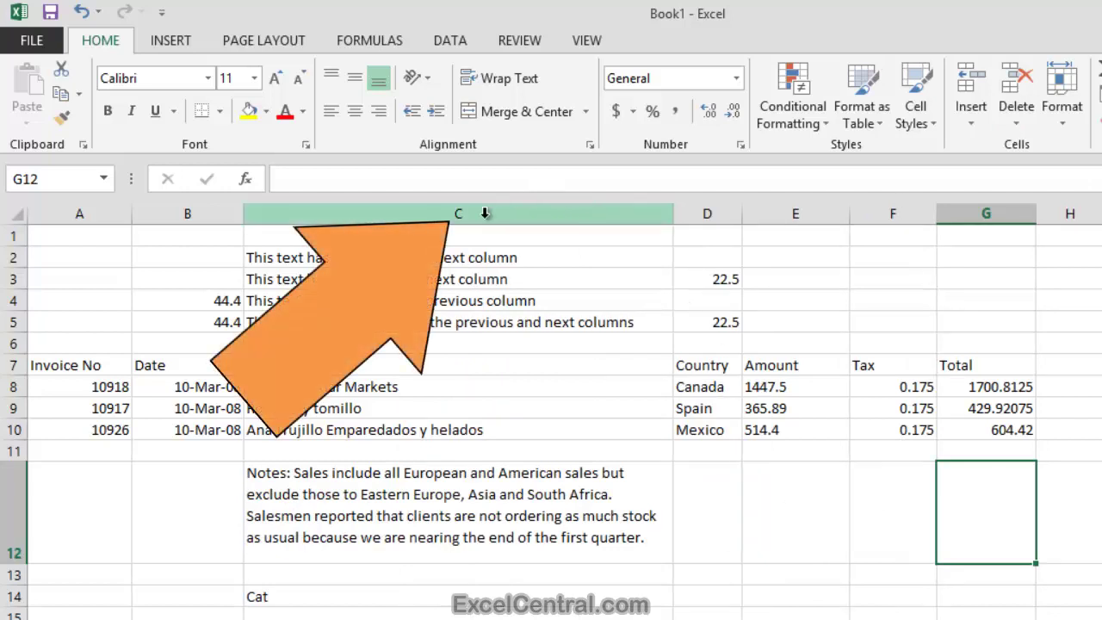
{"action": "left_click_drag", "start_coordinate": [490, 216], "coordinate": [484, 214]}
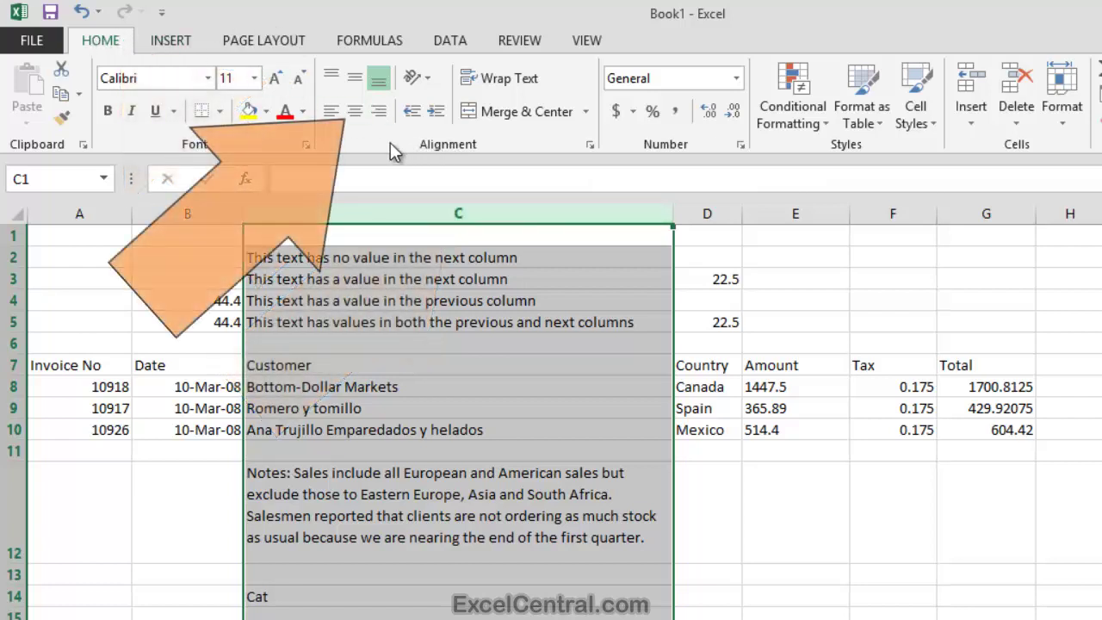
{"action": "left_click", "coordinate": [356, 111]}
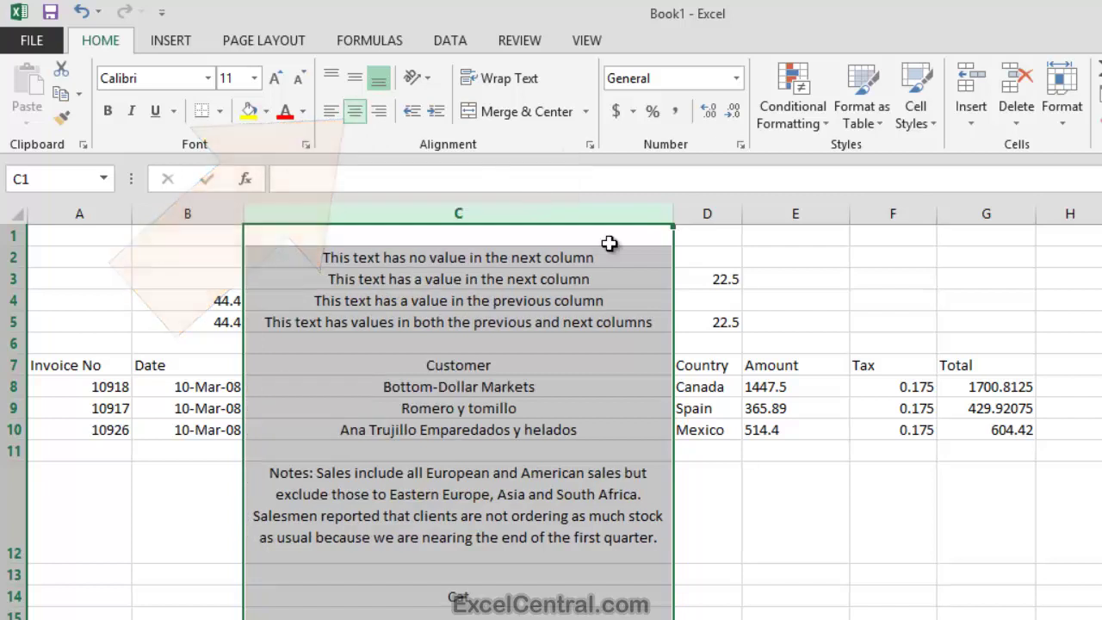
{"action": "left_click", "coordinate": [1019, 582]}
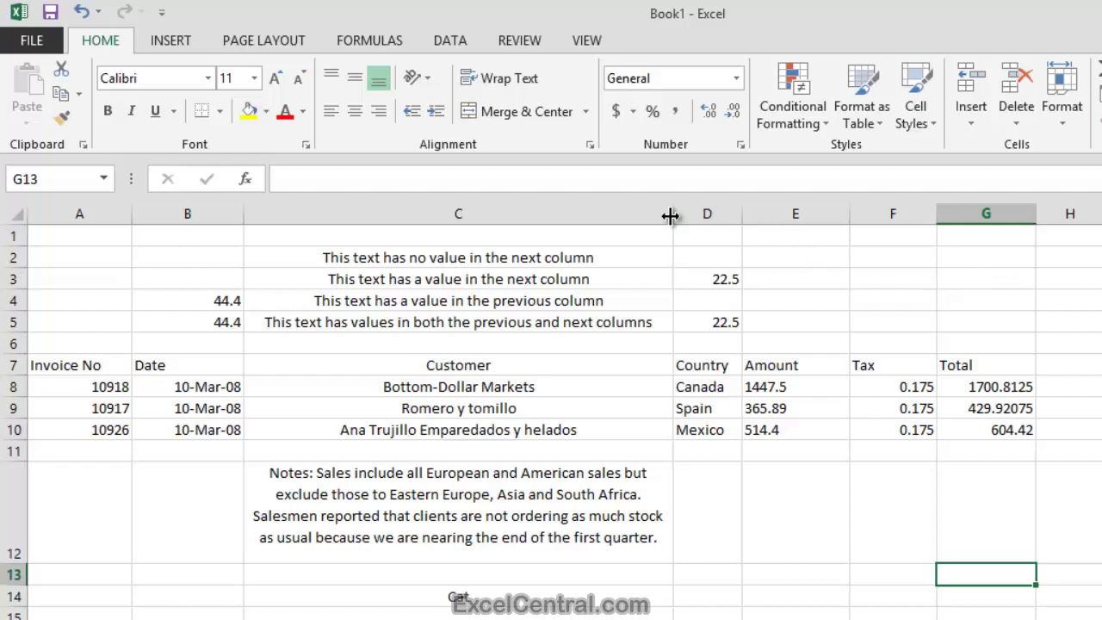
{"action": "left_click_drag", "start_coordinate": [671, 214], "coordinate": [427, 200]}
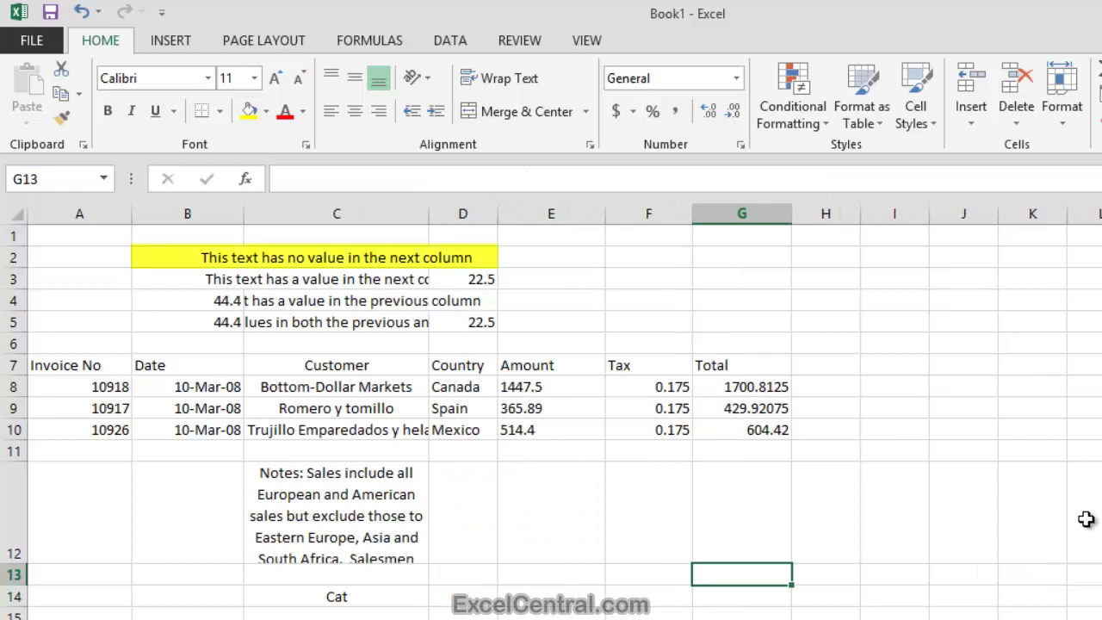
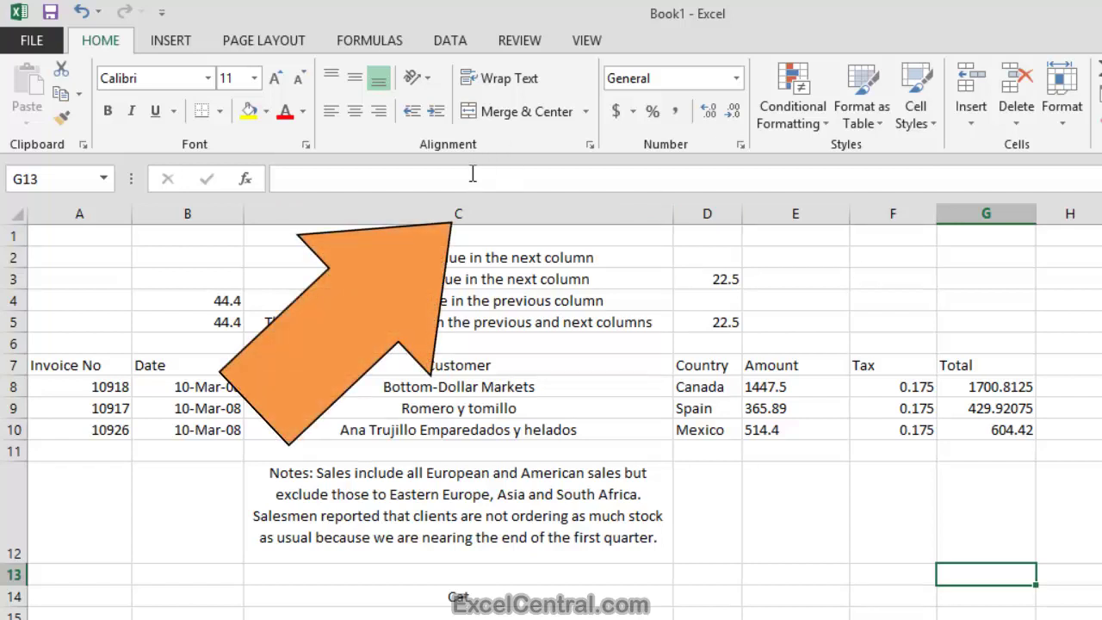
Right-align all the contents of column C
{"action": "left_click", "coordinate": [472, 210]}
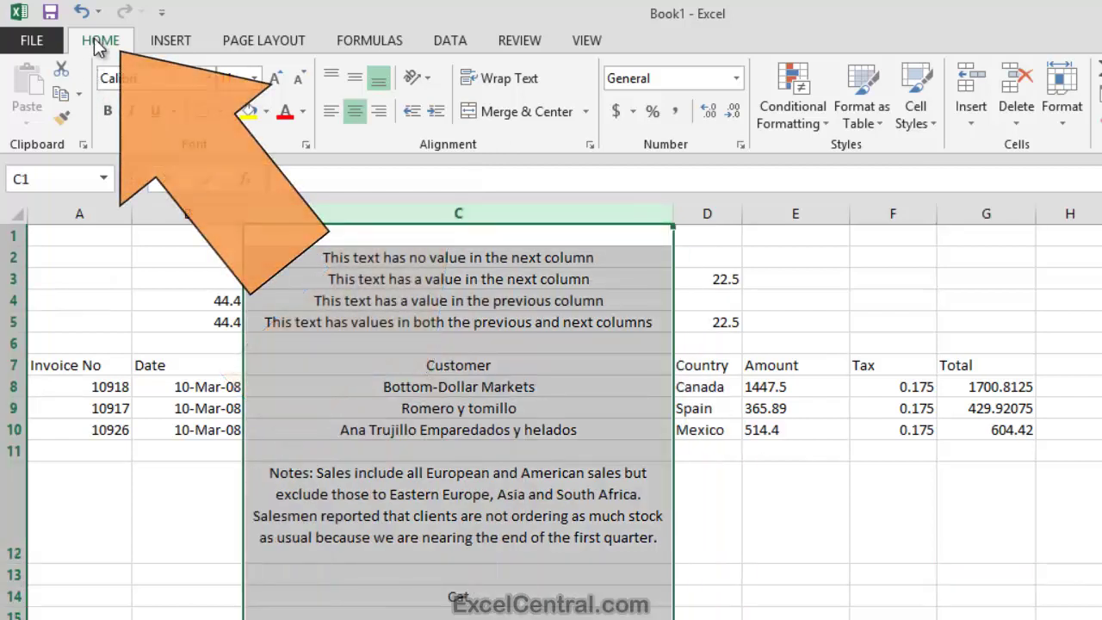
{"action": "left_click", "coordinate": [379, 111]}
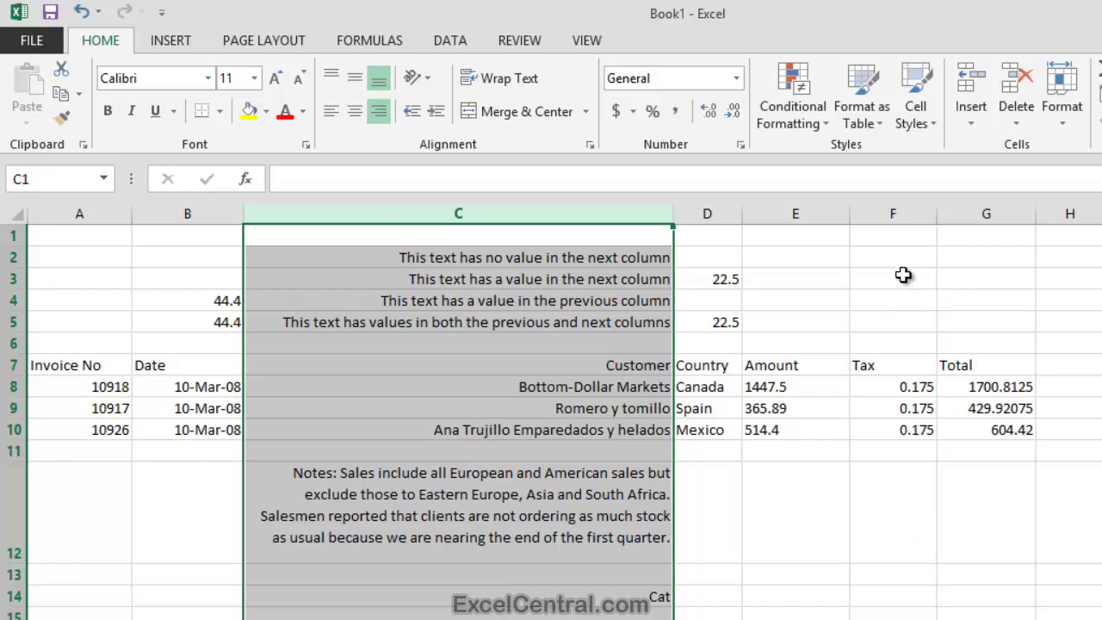
{"action": "left_click", "coordinate": [804, 278]}
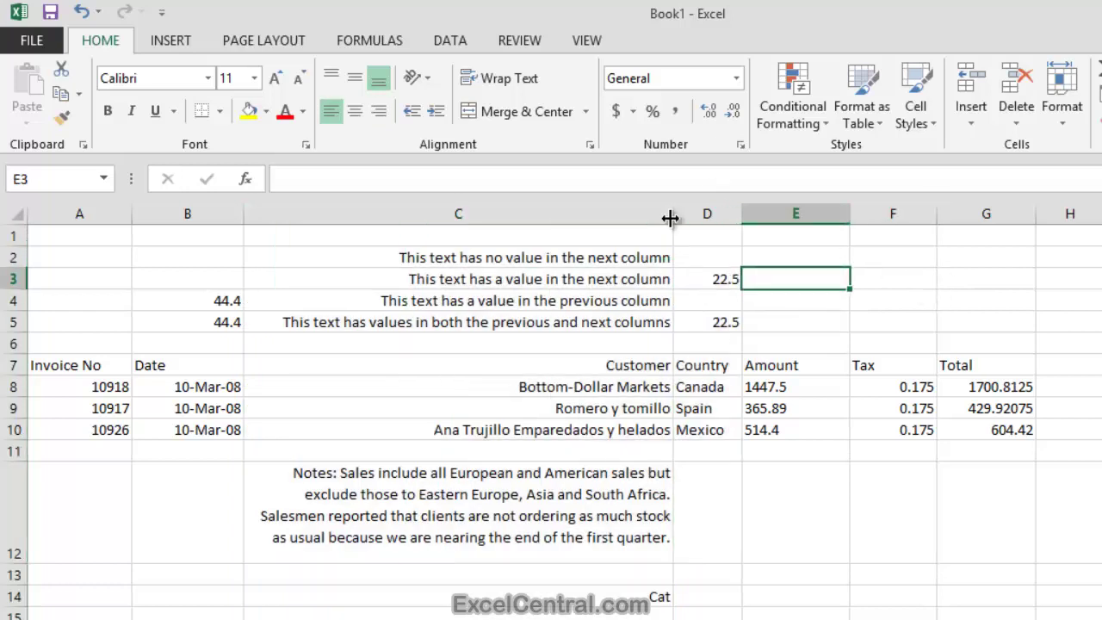
Narrow column C to see how its right-aligned text overflows, and auto-fit the column width again
{"action": "left_click_drag", "start_coordinate": [672, 214], "coordinate": [431, 204]}
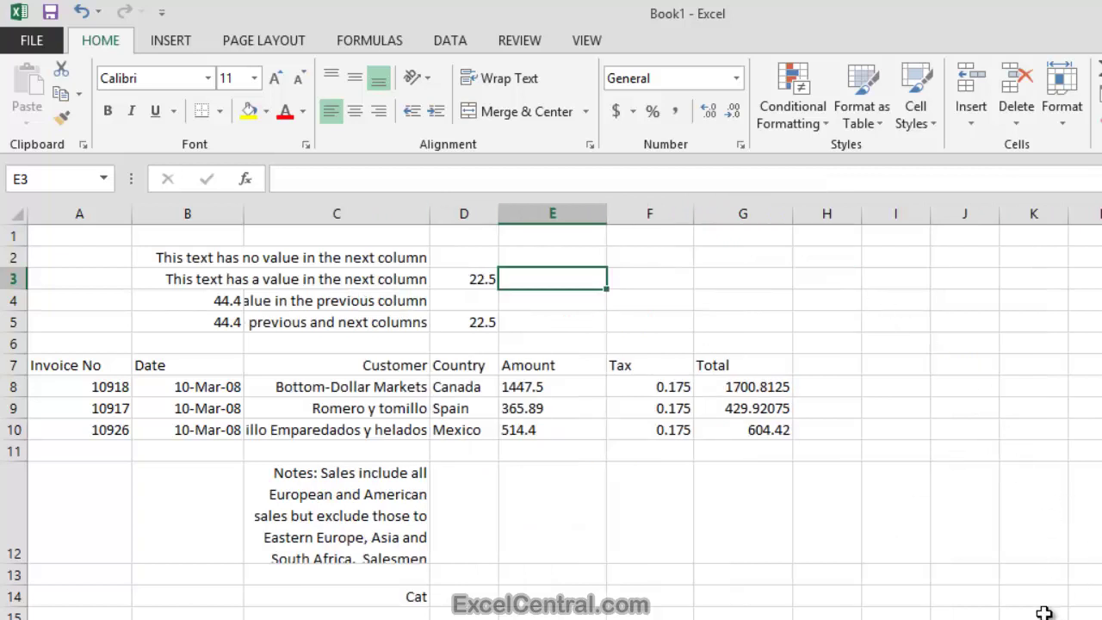
{"action": "left_click", "coordinate": [1020, 529]}
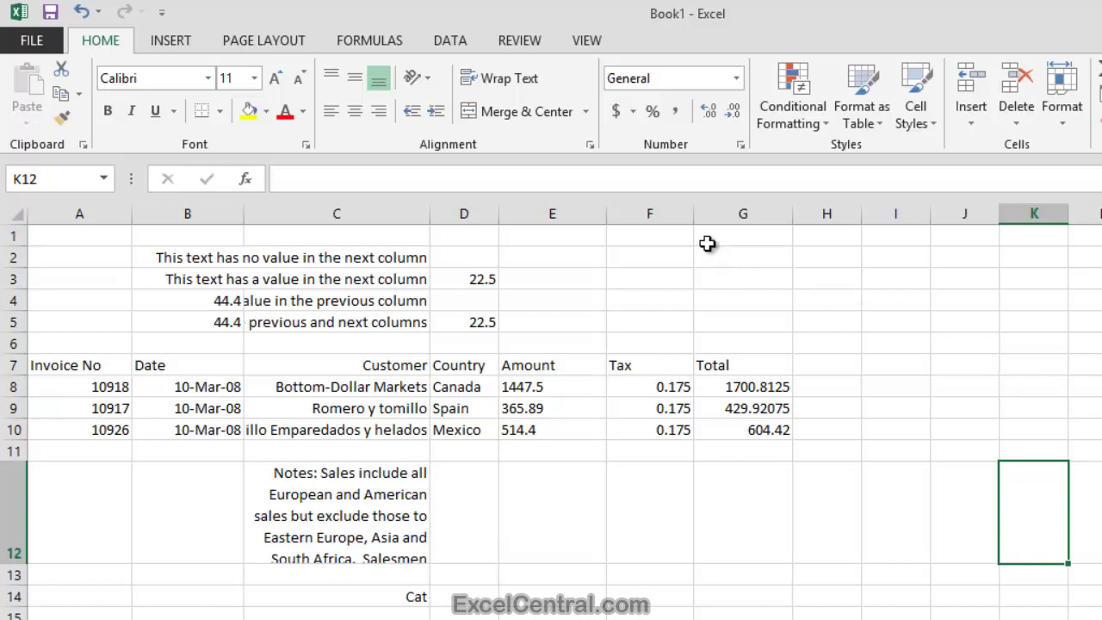
{"action": "double_click", "coordinate": [430, 212]}
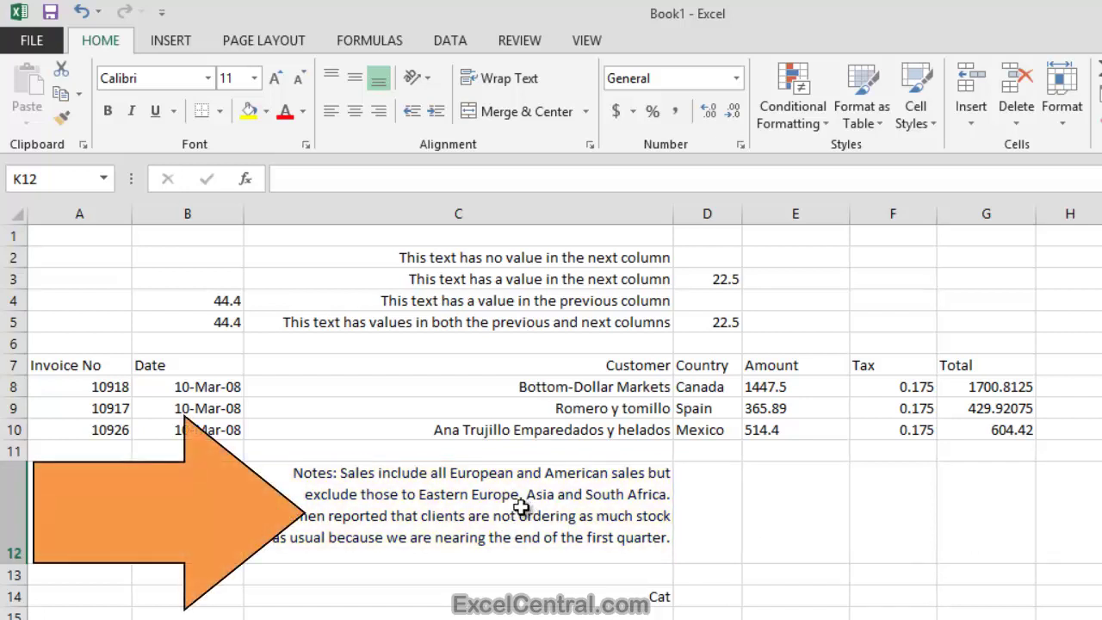
{"action": "left_click", "coordinate": [519, 506]}
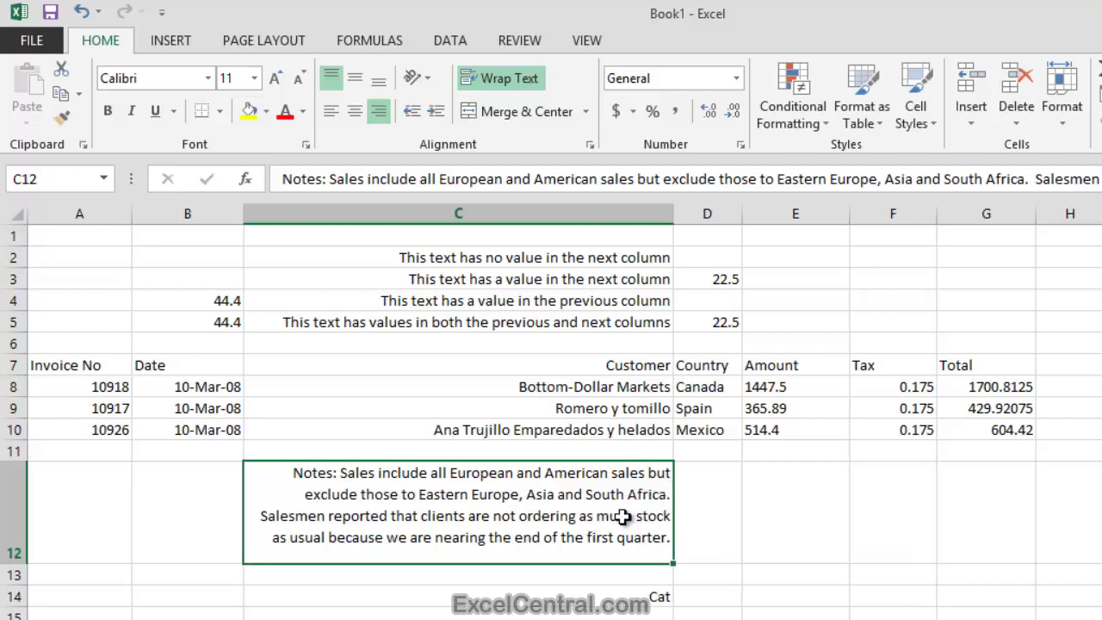
{"action": "right_click", "coordinate": [556, 515]}
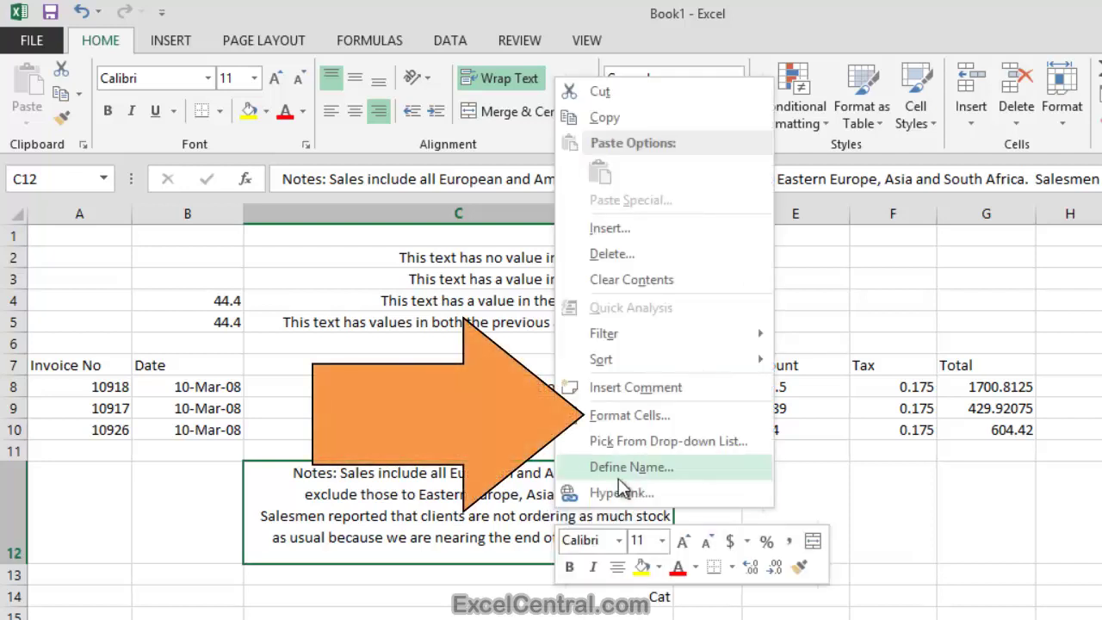
{"action": "left_click", "coordinate": [632, 416]}
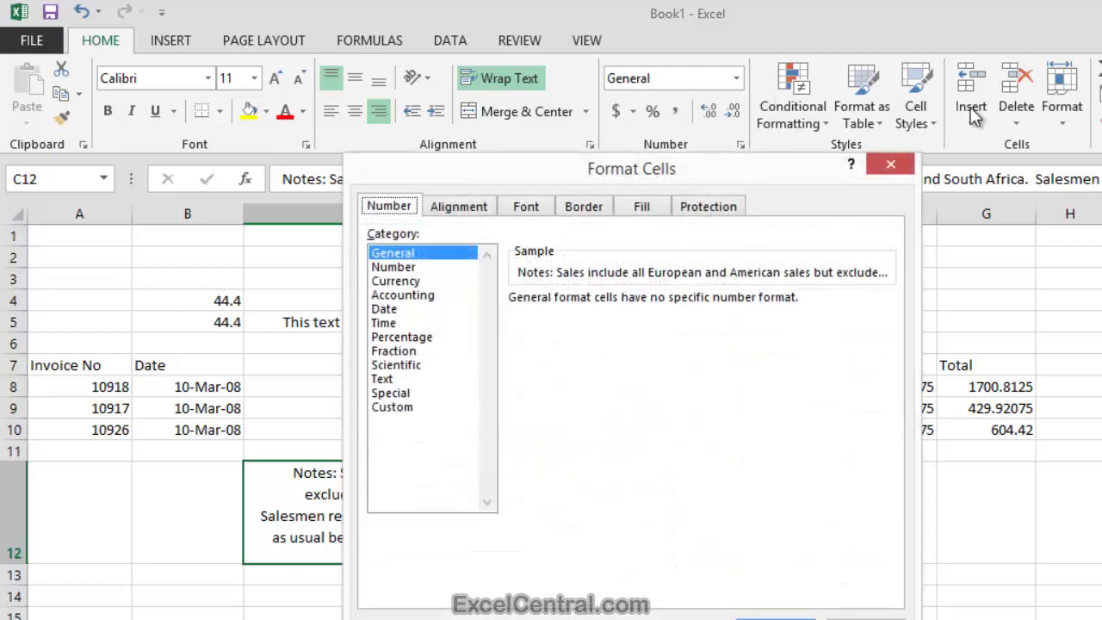
{"action": "left_click", "coordinate": [892, 163]}
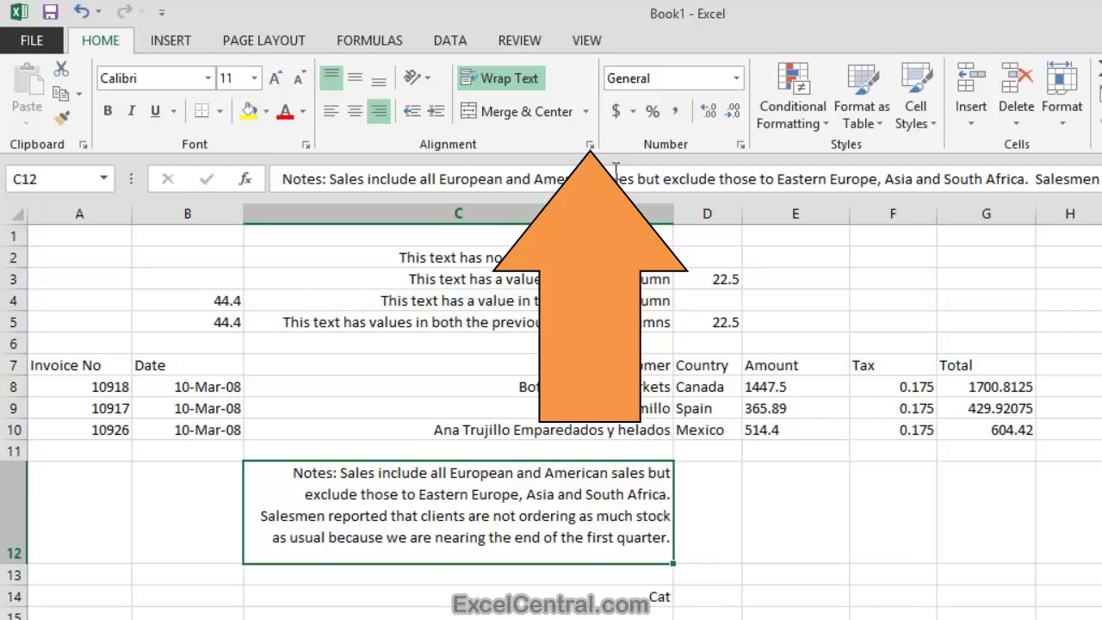
Set the horizontal alignment of the notes text in cell C12 to Justify
{"action": "left_click", "coordinate": [590, 145]}
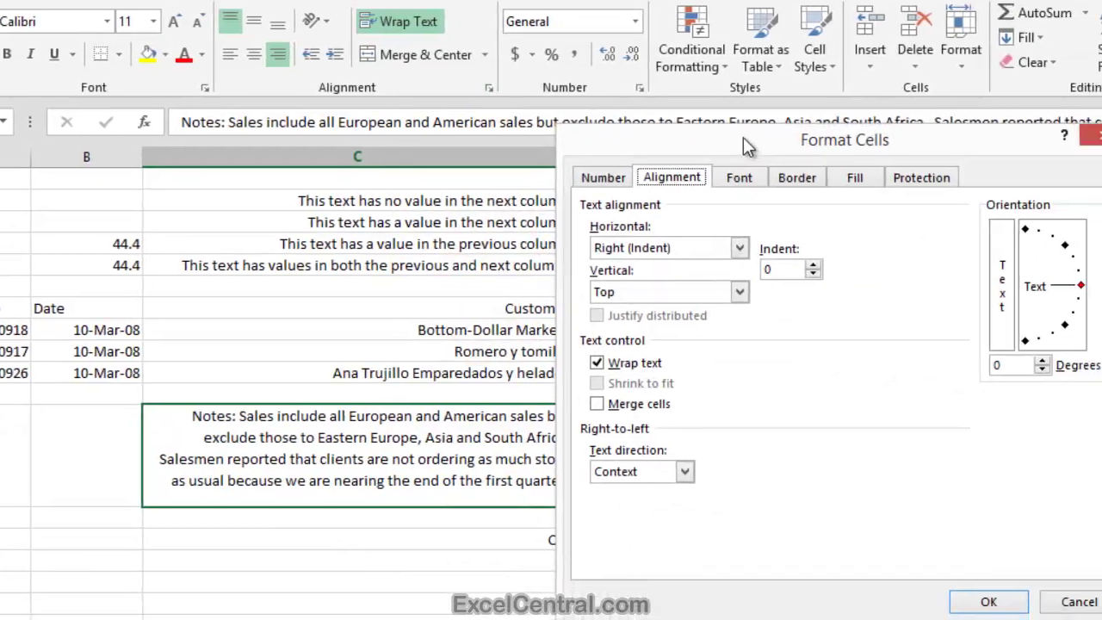
{"action": "left_click_drag", "start_coordinate": [845, 199], "coordinate": [881, 188]}
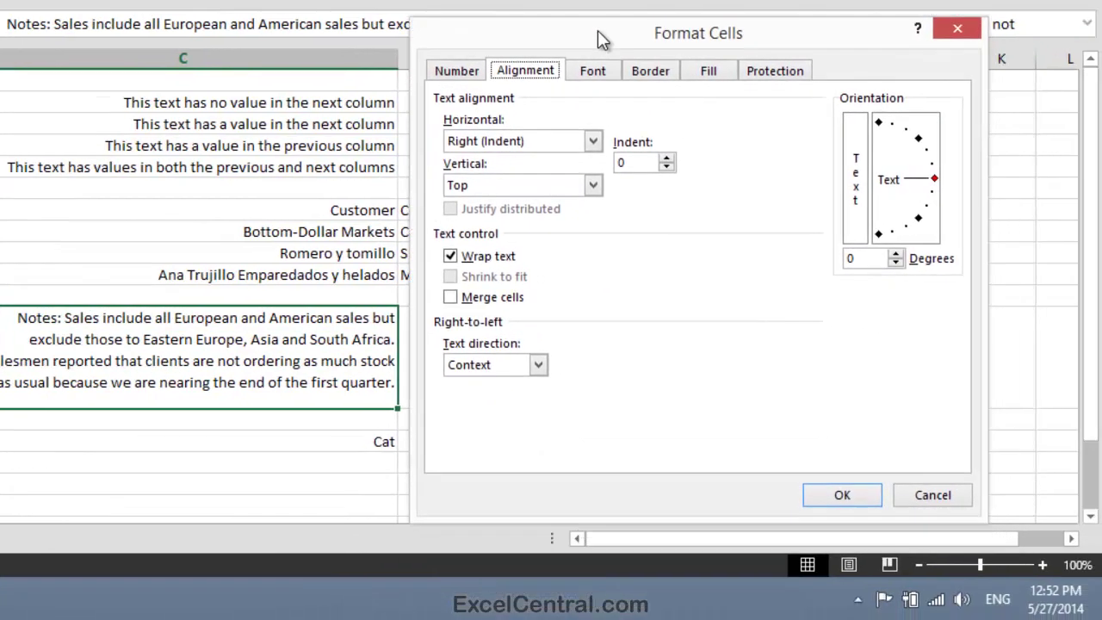
{"action": "left_click_drag", "start_coordinate": [600, 31], "coordinate": [596, 26]}
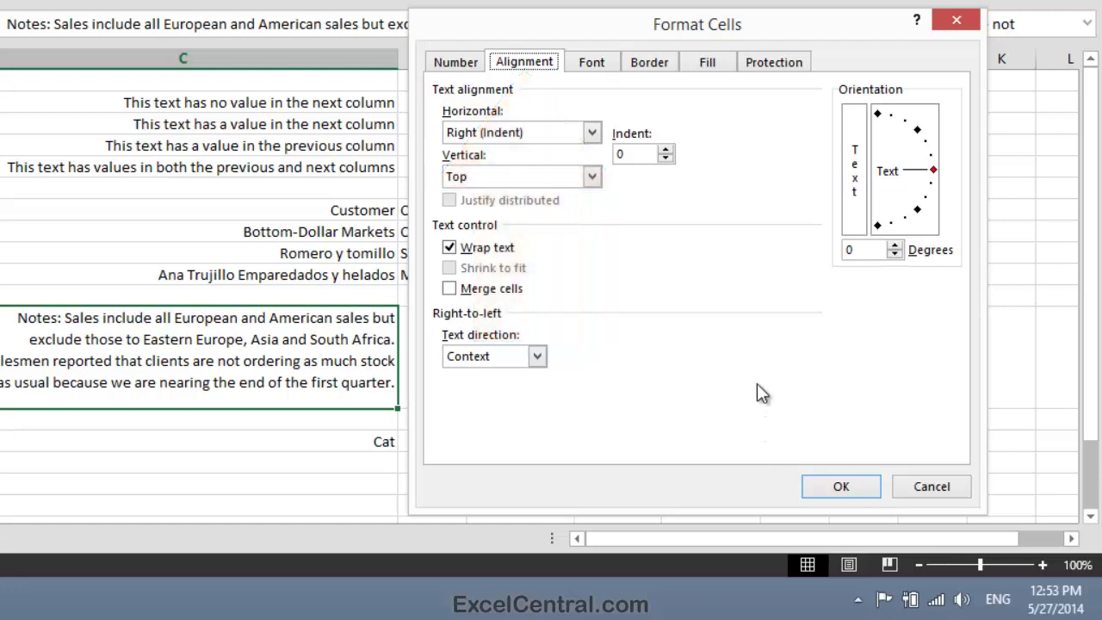
{"action": "left_click", "coordinate": [592, 132]}
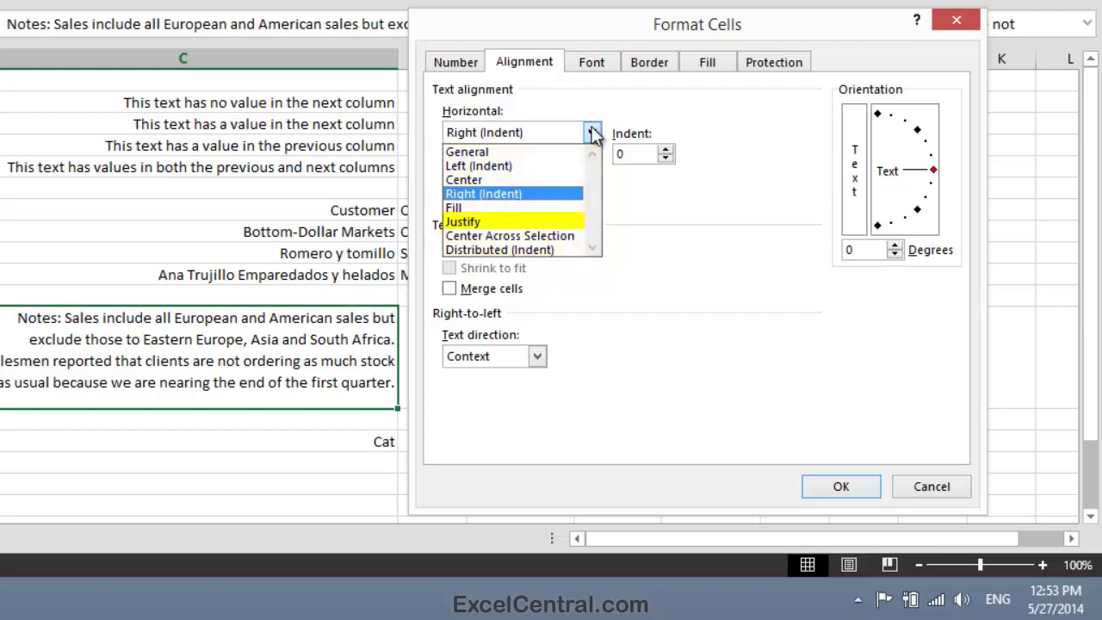
{"action": "left_click", "coordinate": [502, 221]}
{"action": "left_click", "coordinate": [835, 489]}
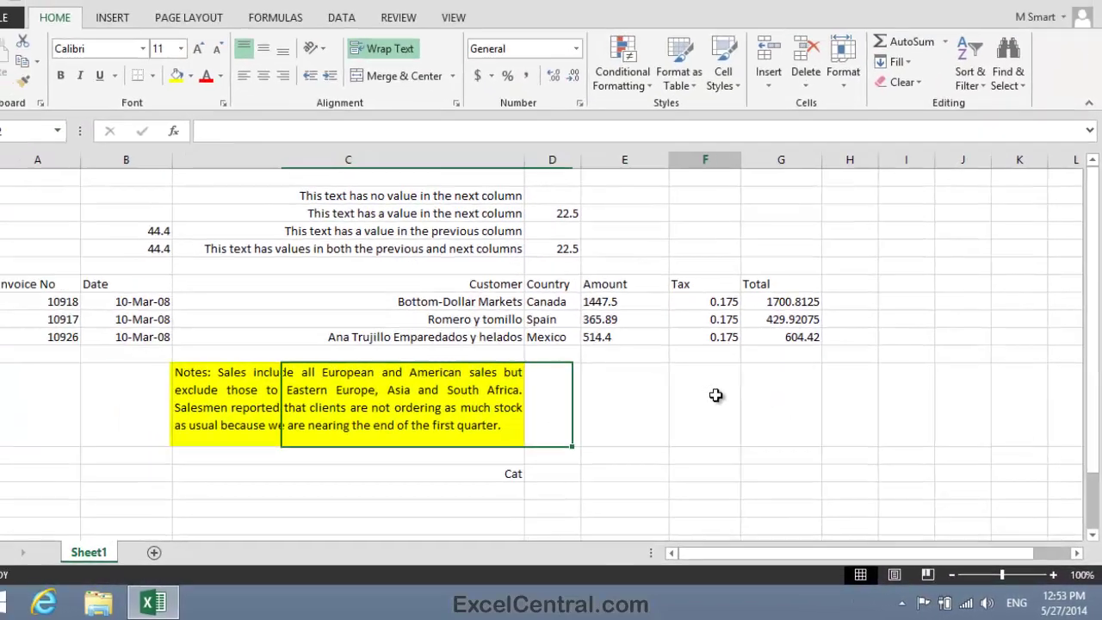
{"action": "left_click", "coordinate": [715, 396]}
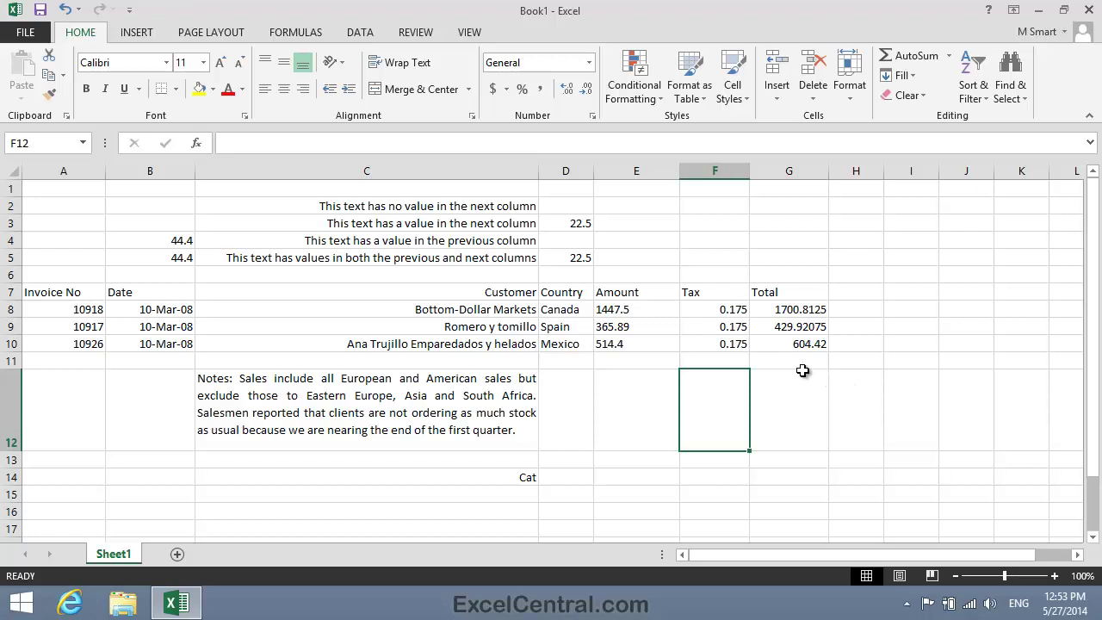
Set the horizontal alignment of cell C2 to Distributed (Indent) and widen column C slightly
{"action": "left_click", "coordinate": [373, 206]}
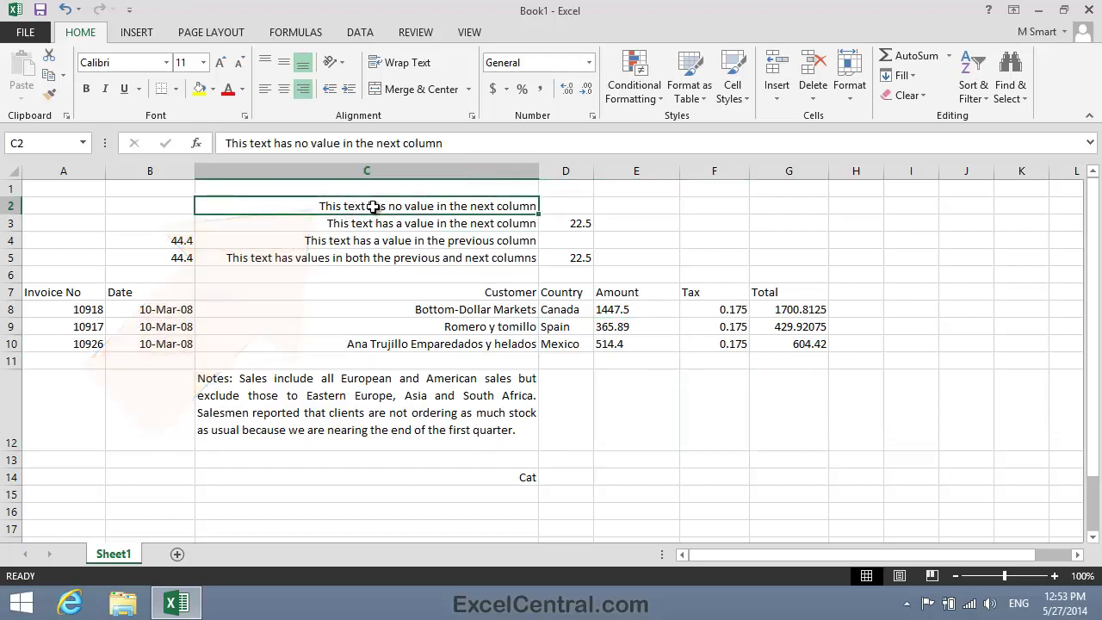
{"action": "right_click", "coordinate": [373, 207]}
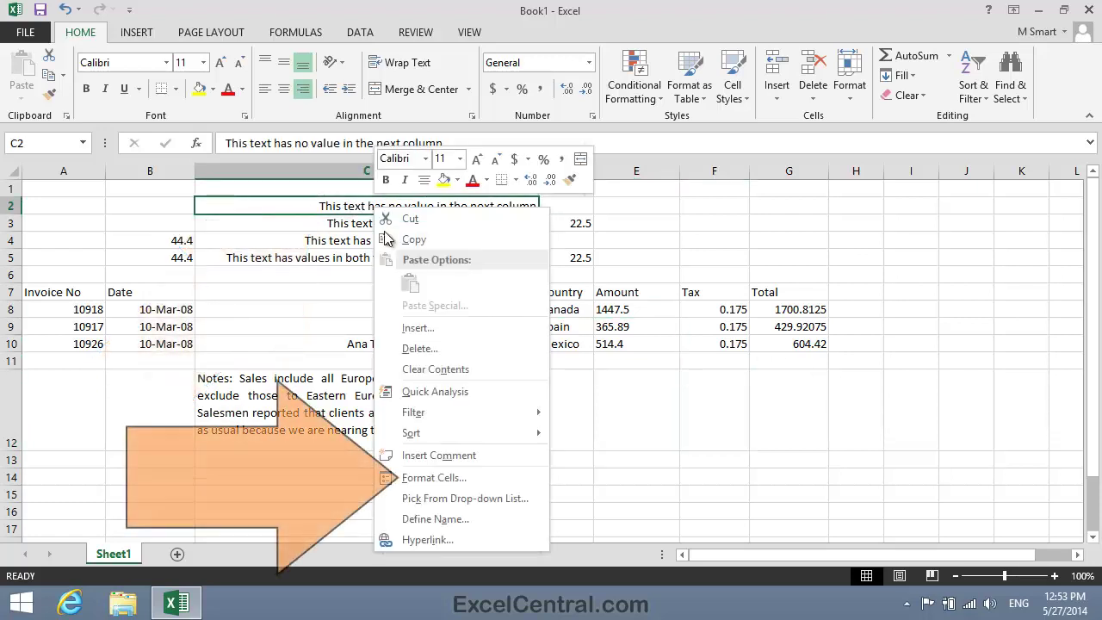
{"action": "left_click", "coordinate": [473, 476]}
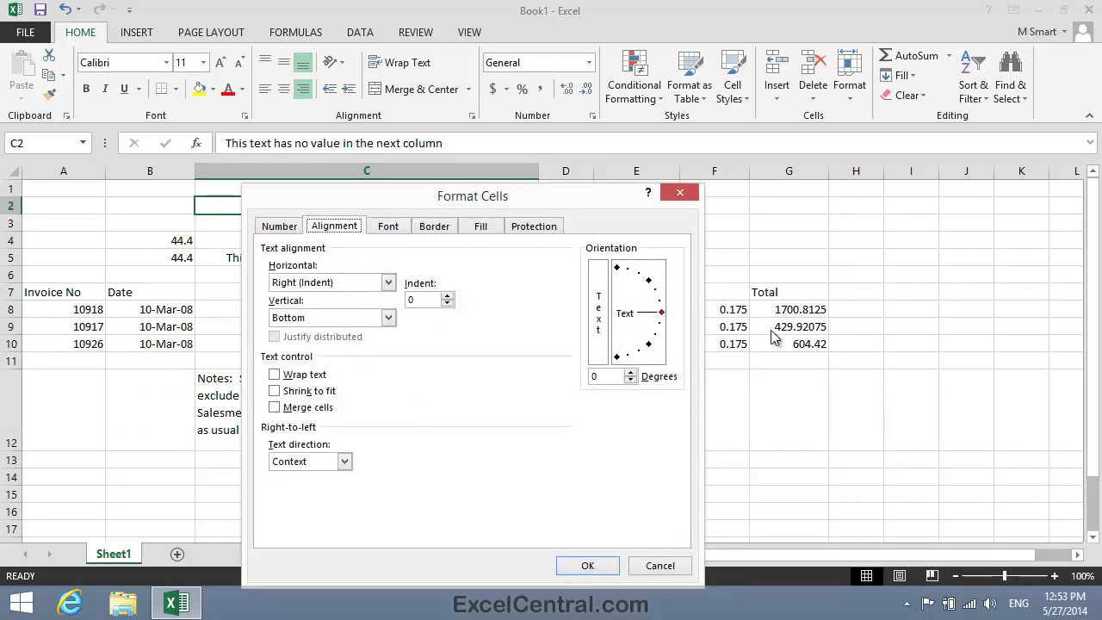
{"action": "left_click", "coordinate": [388, 281]}
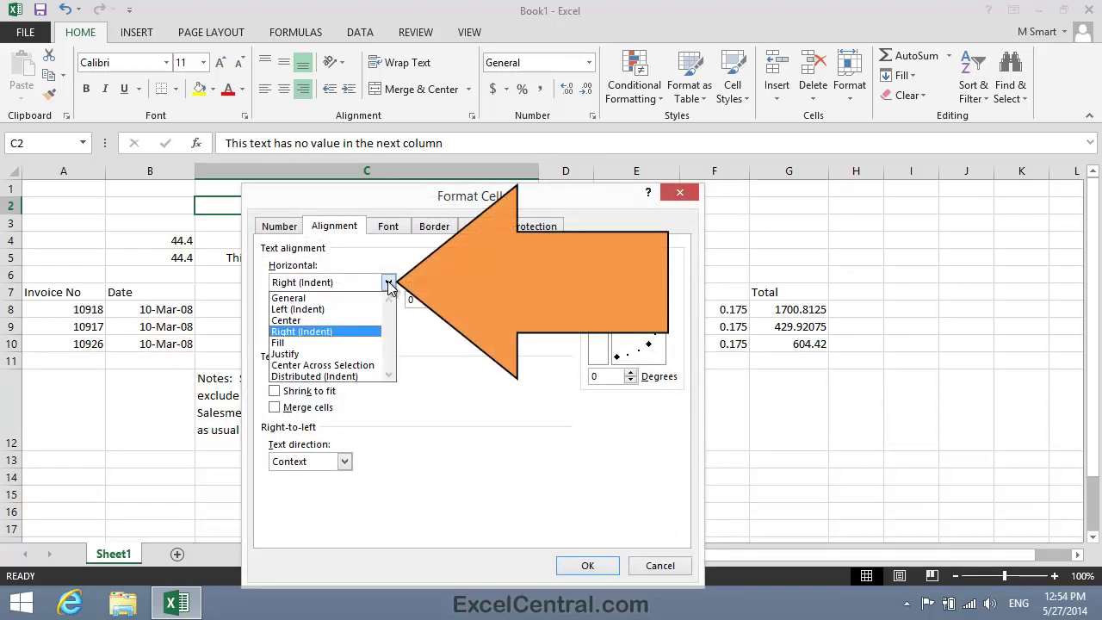
{"action": "left_click", "coordinate": [327, 377]}
{"action": "left_click", "coordinate": [587, 565]}
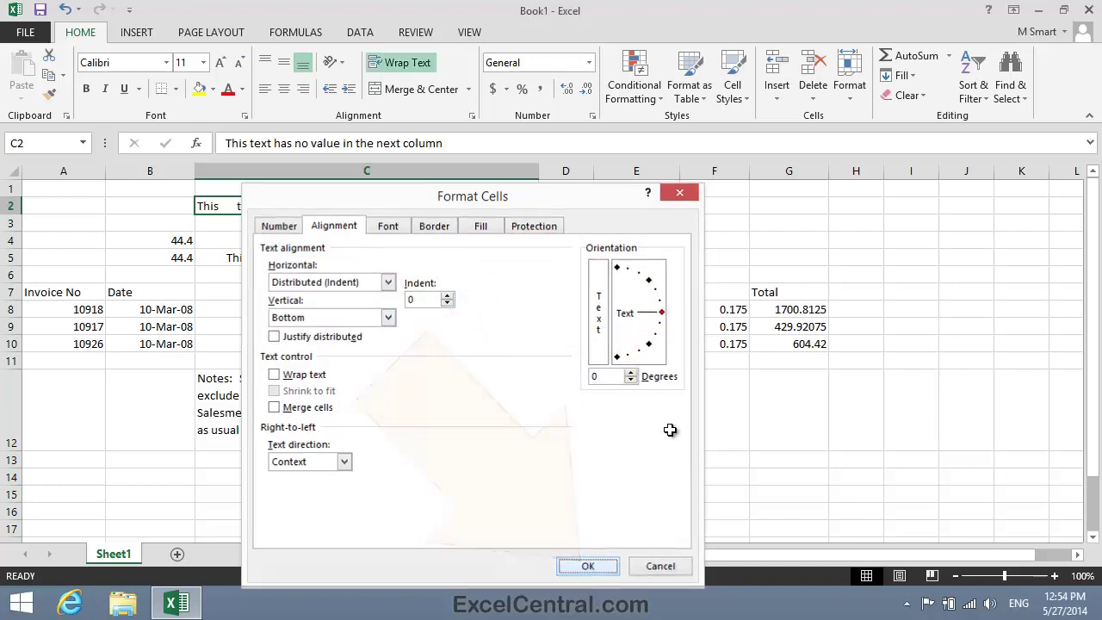
{"action": "left_click", "coordinate": [822, 440]}
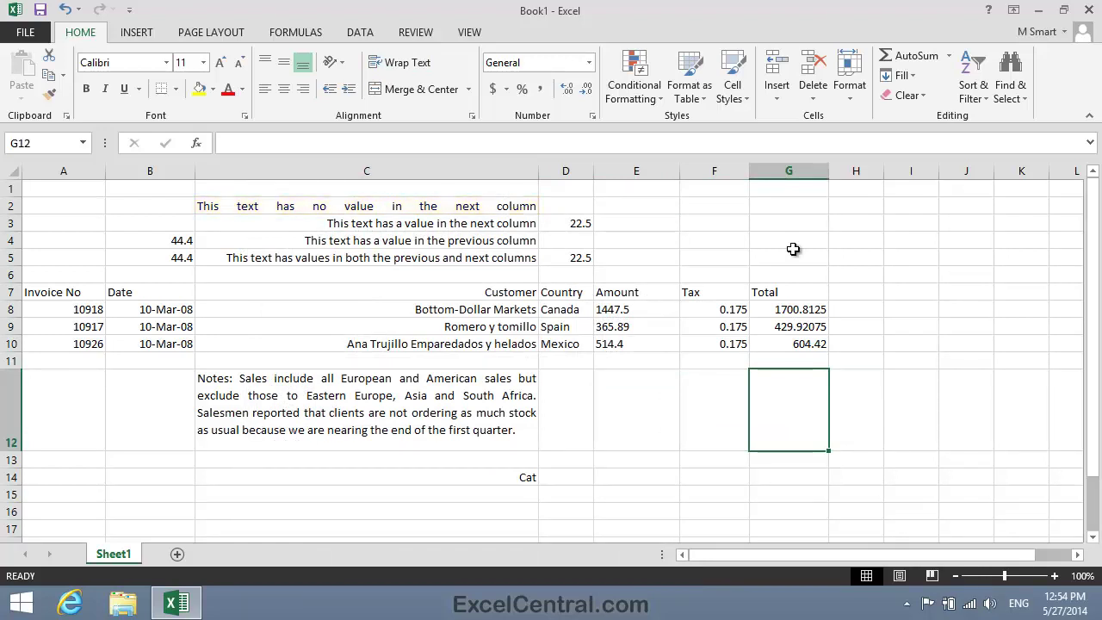
{"action": "mouse_move", "coordinate": [539, 171]}
{"action": "left_mouse_down"}
{"action": "mouse_move", "coordinate": [723, 171]}
{"action": "mouse_move", "coordinate": [552, 170]}
{"action": "left_mouse_up"}
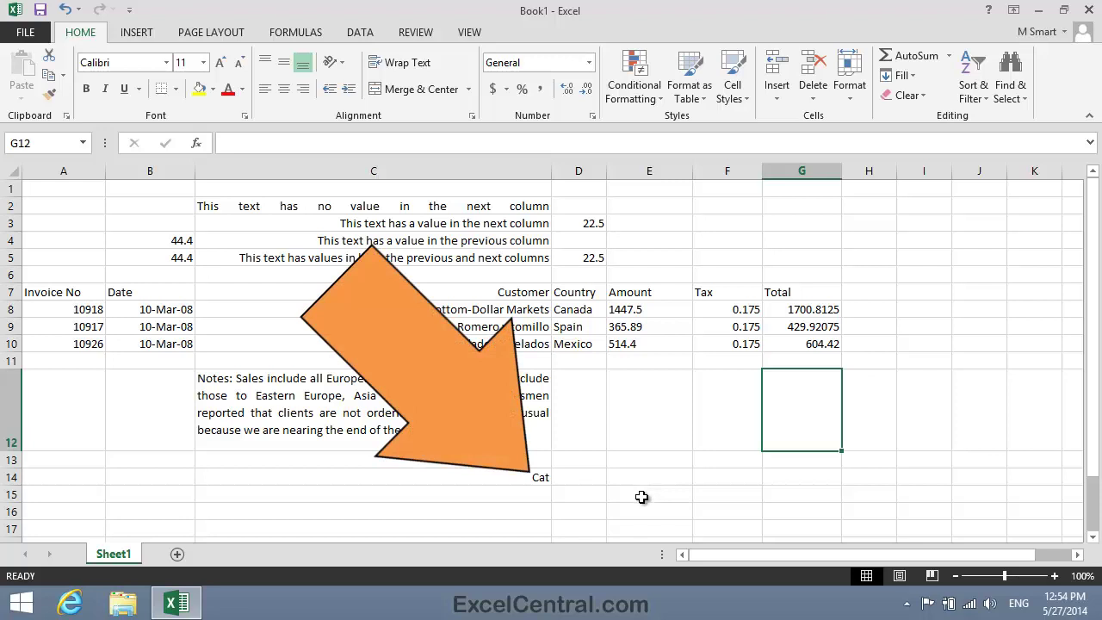
Set the horizontal alignment of the Cat text in cell C14 to Fill
{"action": "left_click", "coordinate": [443, 483]}
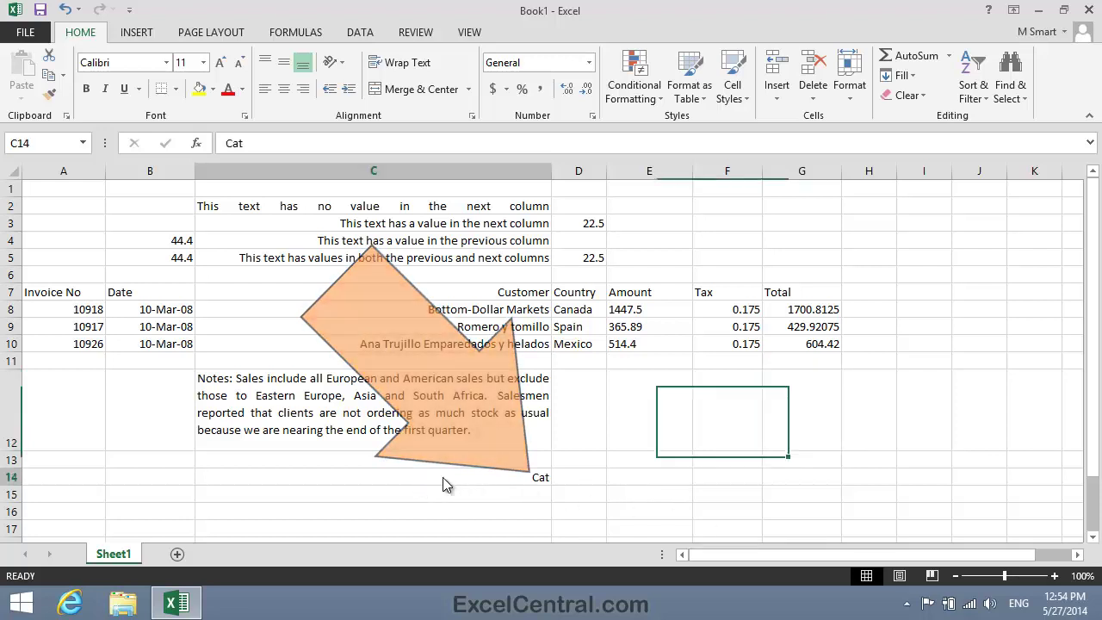
{"action": "right_click", "coordinate": [444, 484]}
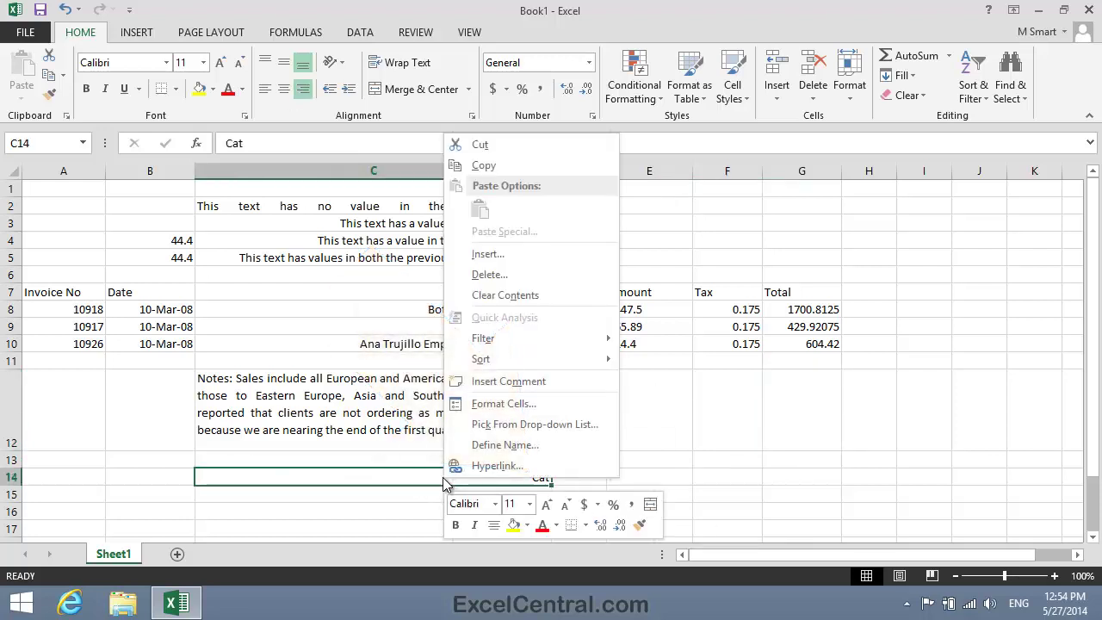
{"action": "left_click", "coordinate": [505, 404]}
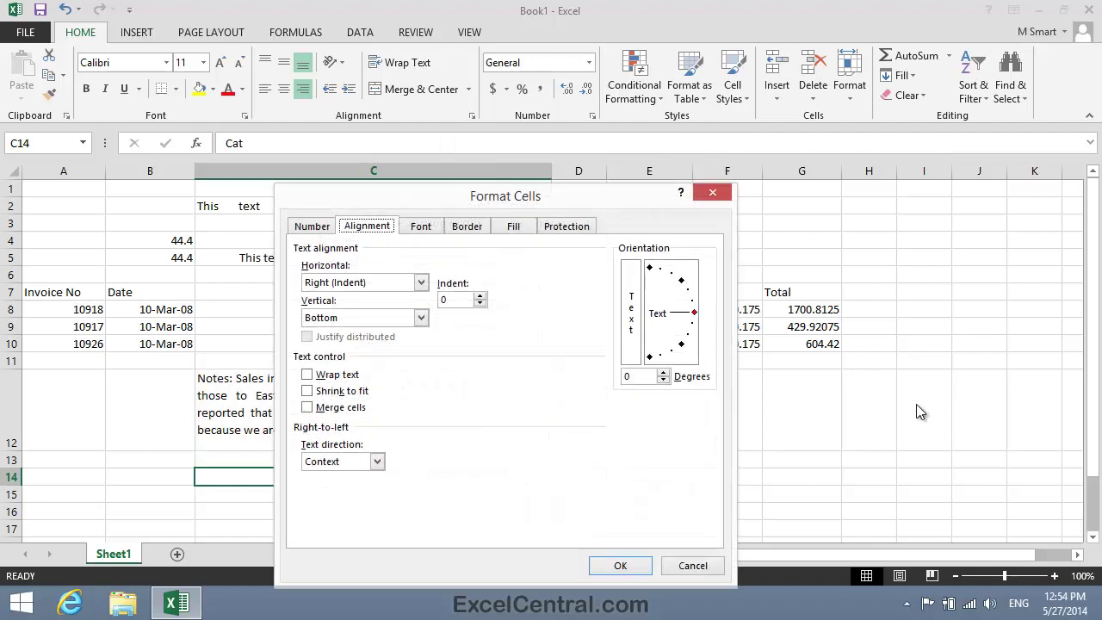
{"action": "left_click", "coordinate": [421, 282]}
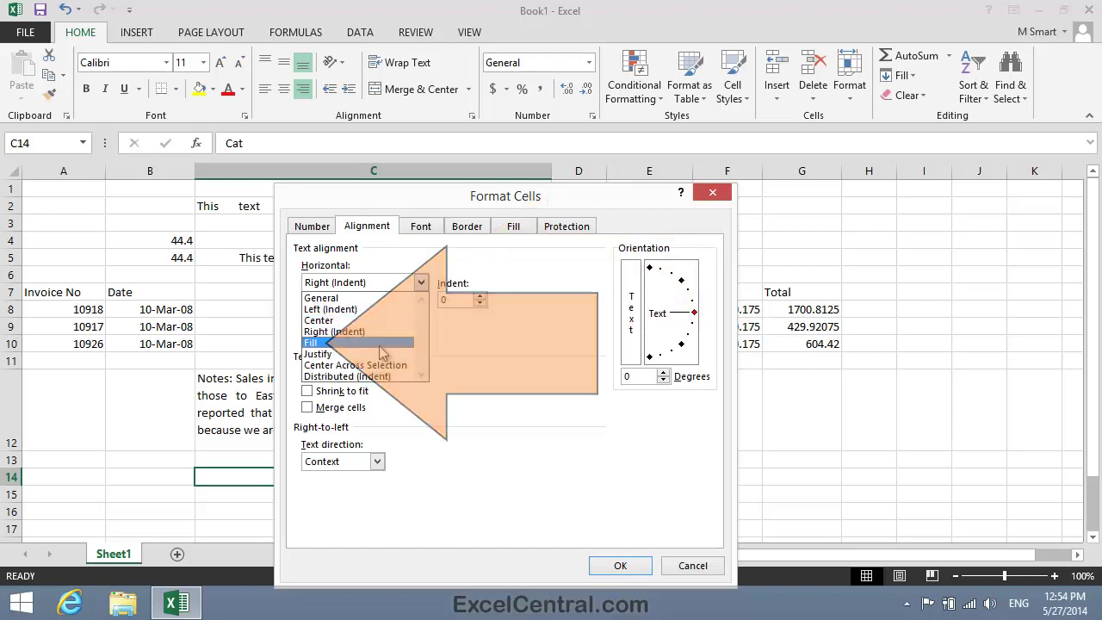
{"action": "left_click", "coordinate": [323, 342]}
{"action": "left_click", "coordinate": [626, 572]}
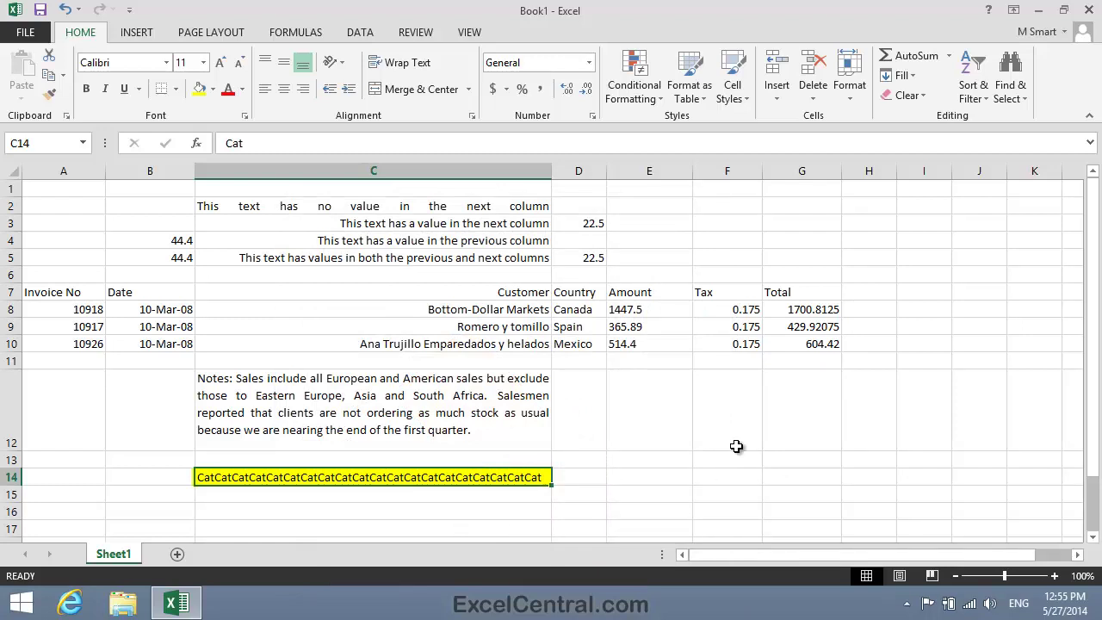
Narrow column C and widen it slightly again to see how the repeated text in C14 adapts to the width
{"action": "left_click_drag", "start_coordinate": [550, 172], "coordinate": [424, 172]}
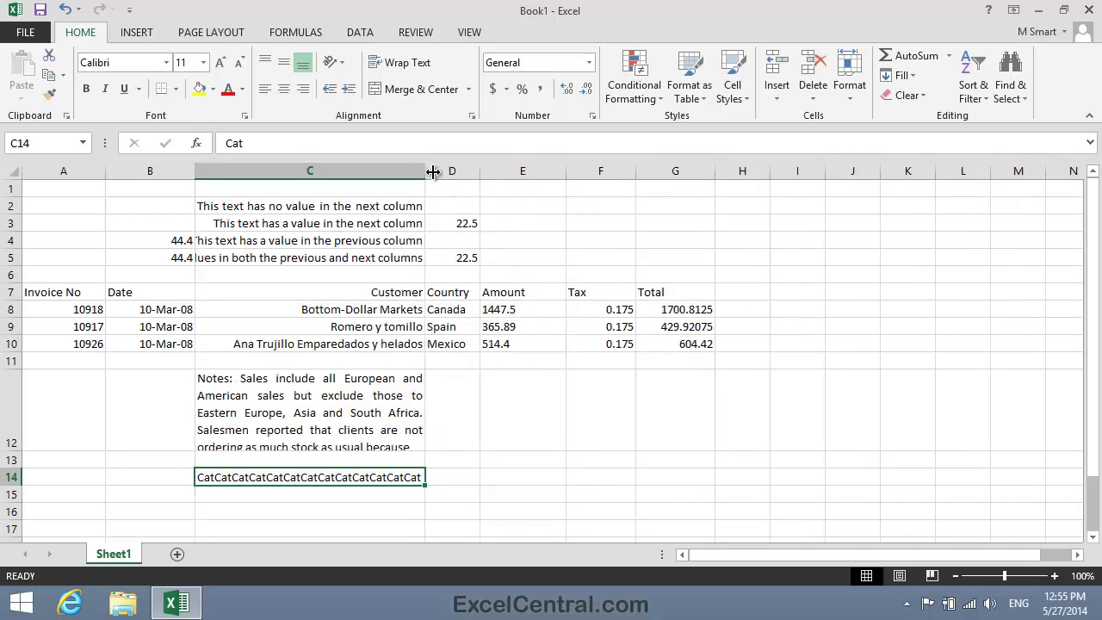
{"action": "left_click_drag", "start_coordinate": [429, 171], "coordinate": [453, 168]}
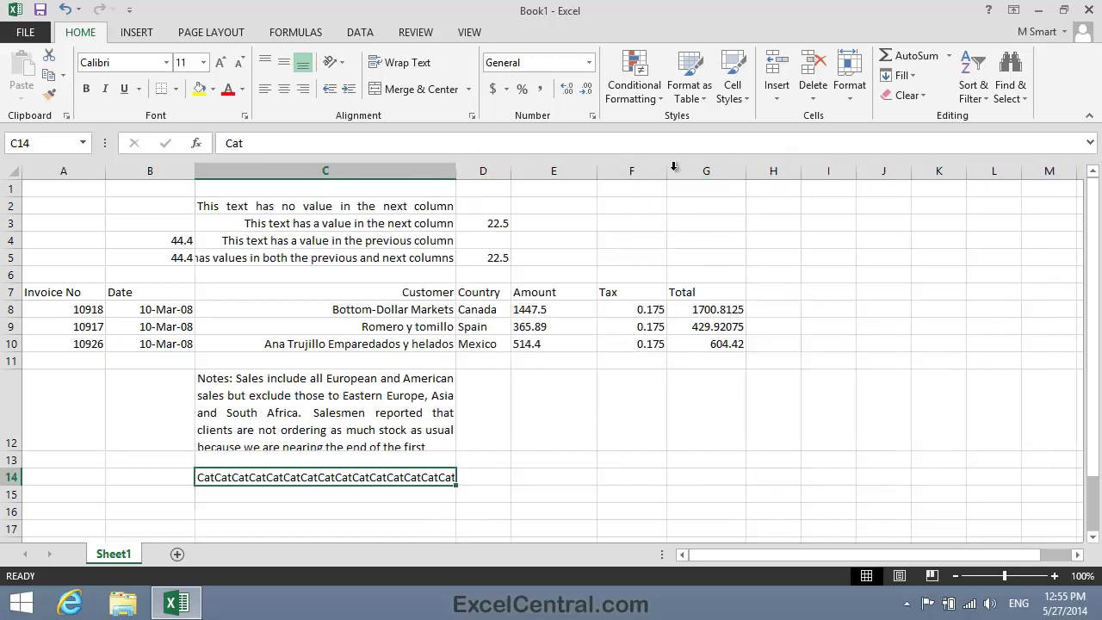
{"action": "left_click", "coordinate": [561, 494]}
Enter the text *+ in cell C16
{"action": "scroll", "coordinate": [577, 426], "scroll_direction": "down", "scroll_amount": 1}
{"action": "scroll", "coordinate": [577, 426], "scroll_direction": "down", "scroll_amount": 5}
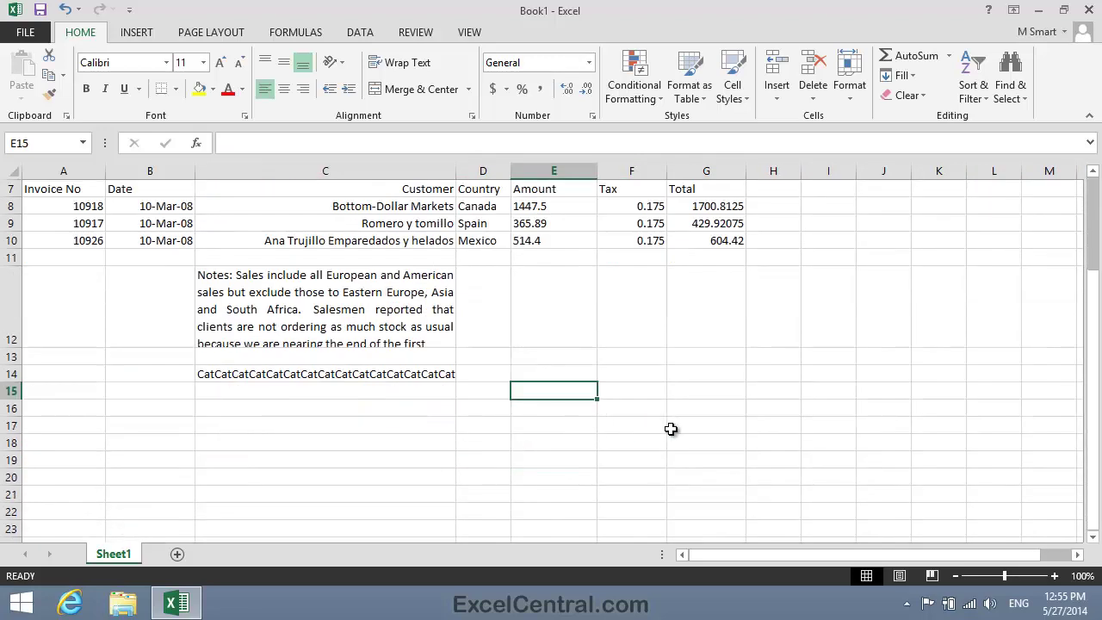
{"action": "left_click", "coordinate": [433, 407]}
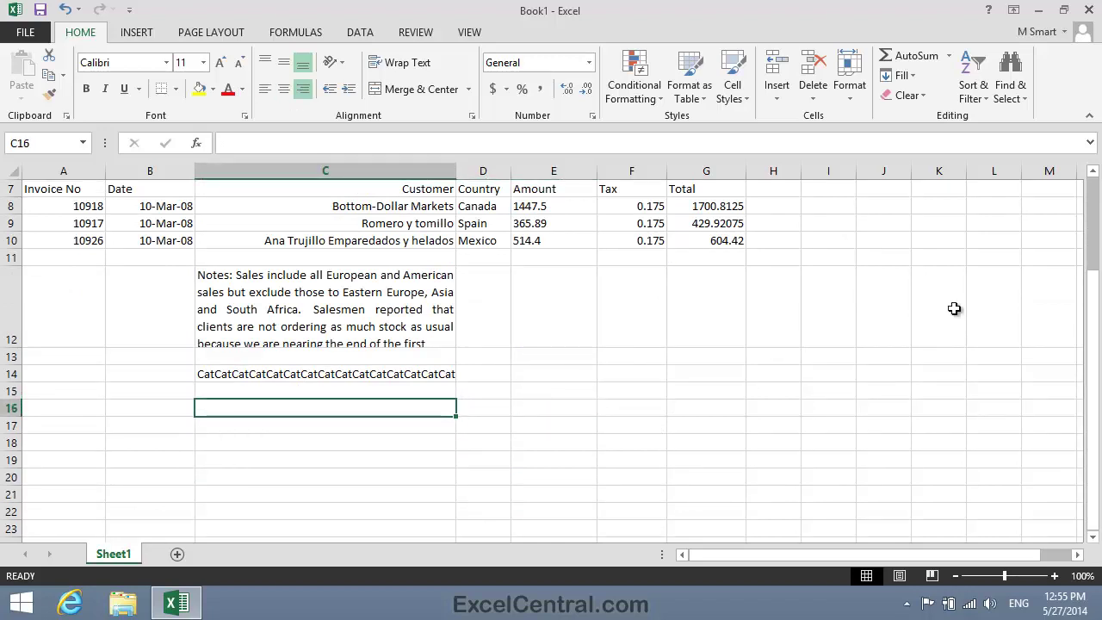
{"action": "type", "text": "*+"}
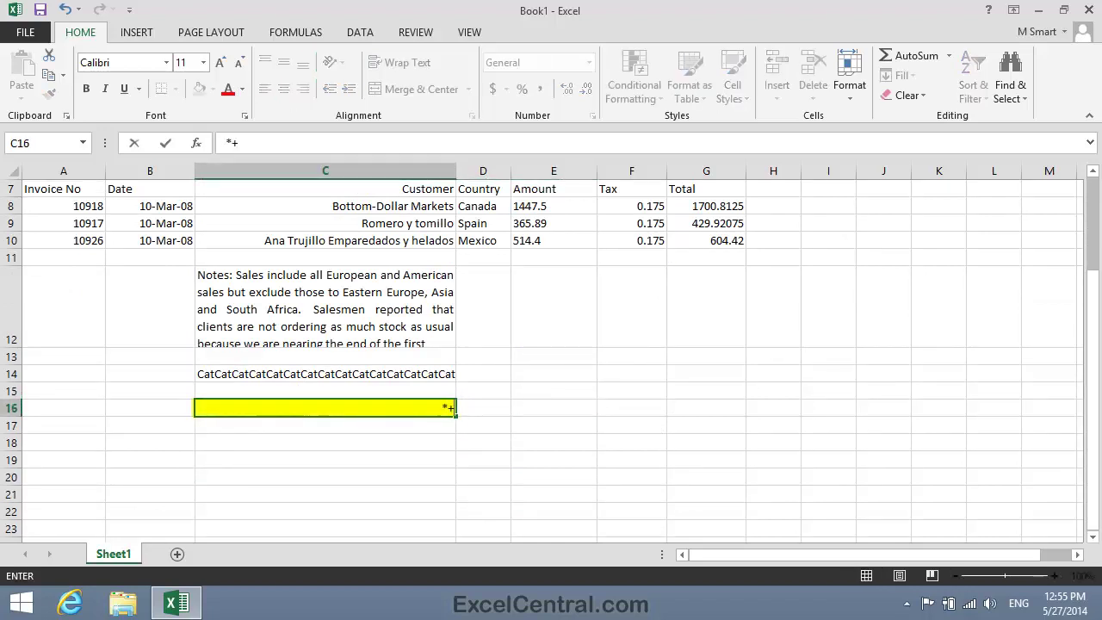
{"action": "key", "text": "ctrl+Return"}
{"action": "key", "text": "Return"}
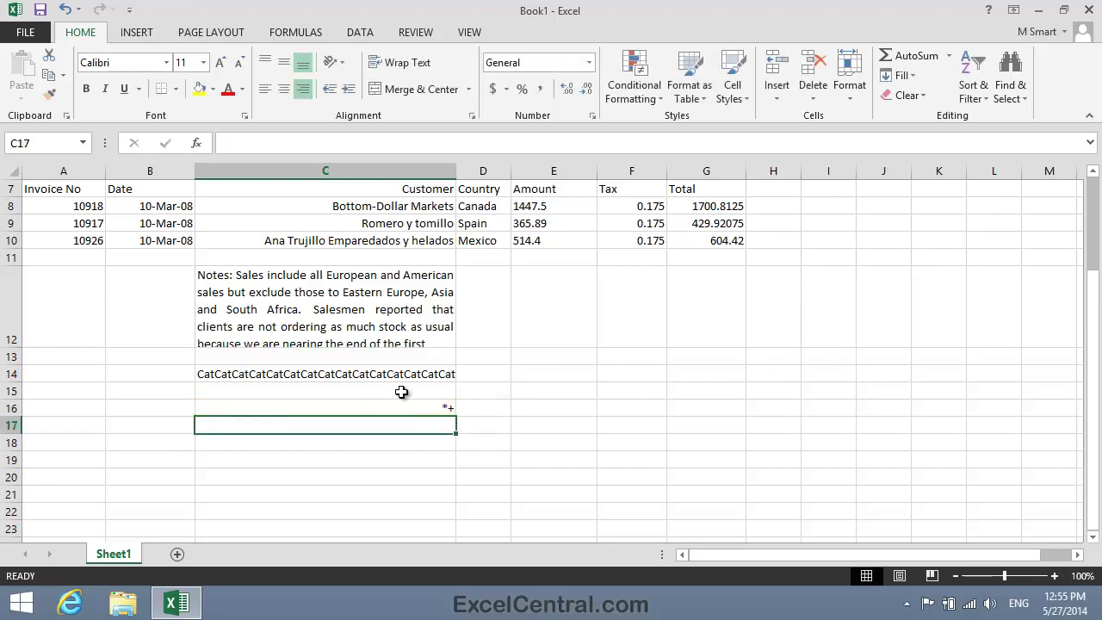
Set the horizontal alignment of the *+ text in cell C16 to Fill
{"action": "right_click", "coordinate": [407, 409]}
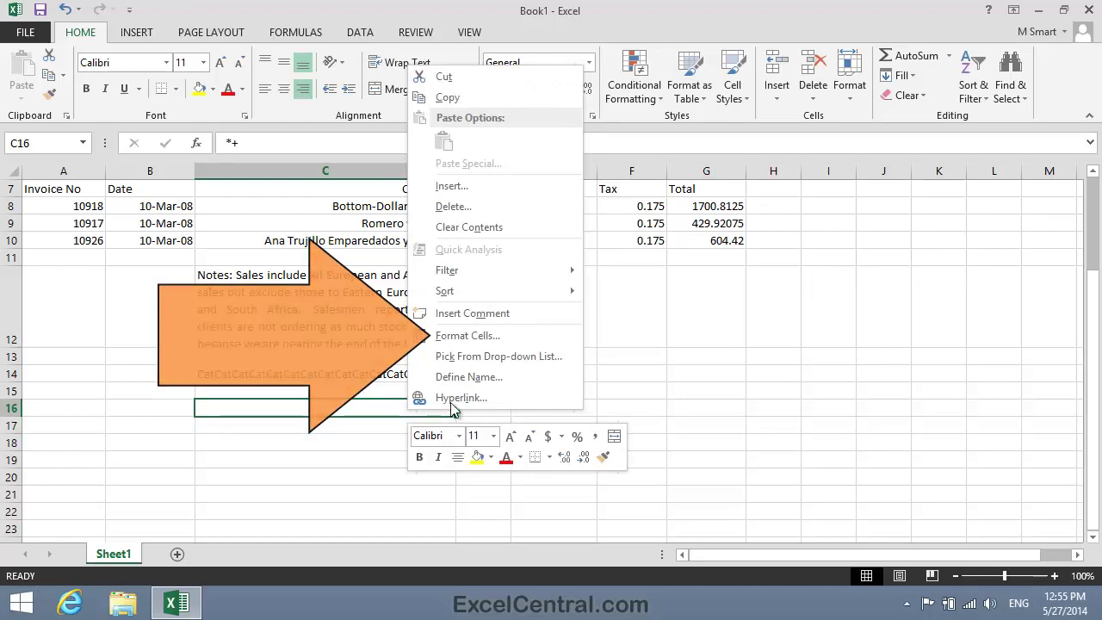
{"action": "left_click", "coordinate": [467, 341]}
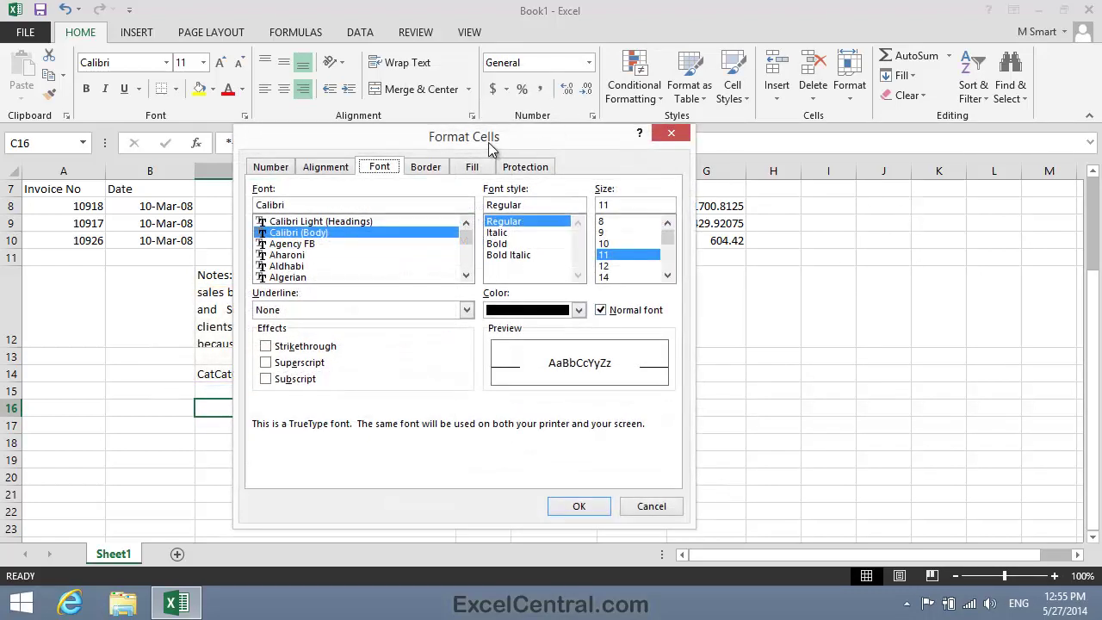
{"action": "left_click_drag", "start_coordinate": [506, 139], "coordinate": [813, 133]}
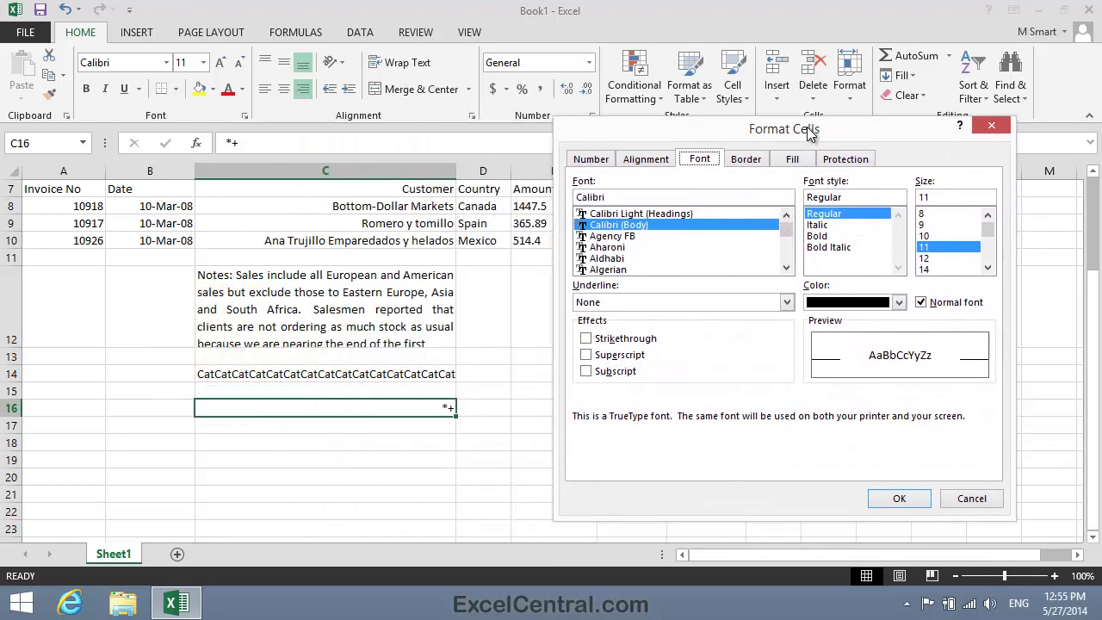
{"action": "left_click", "coordinate": [661, 158]}
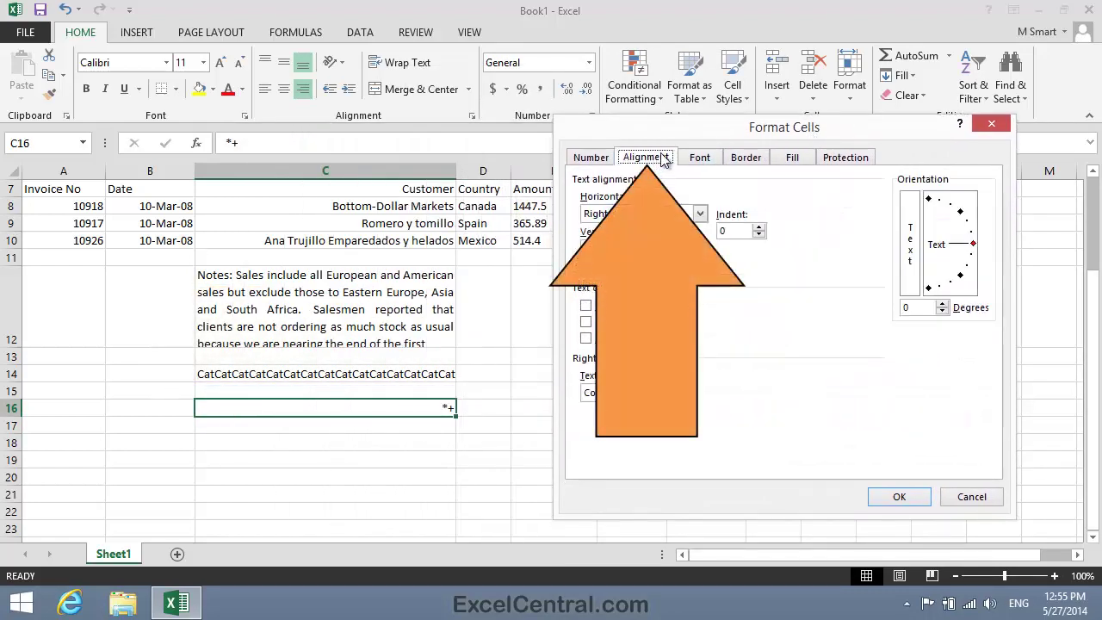
{"action": "left_click", "coordinate": [701, 214]}
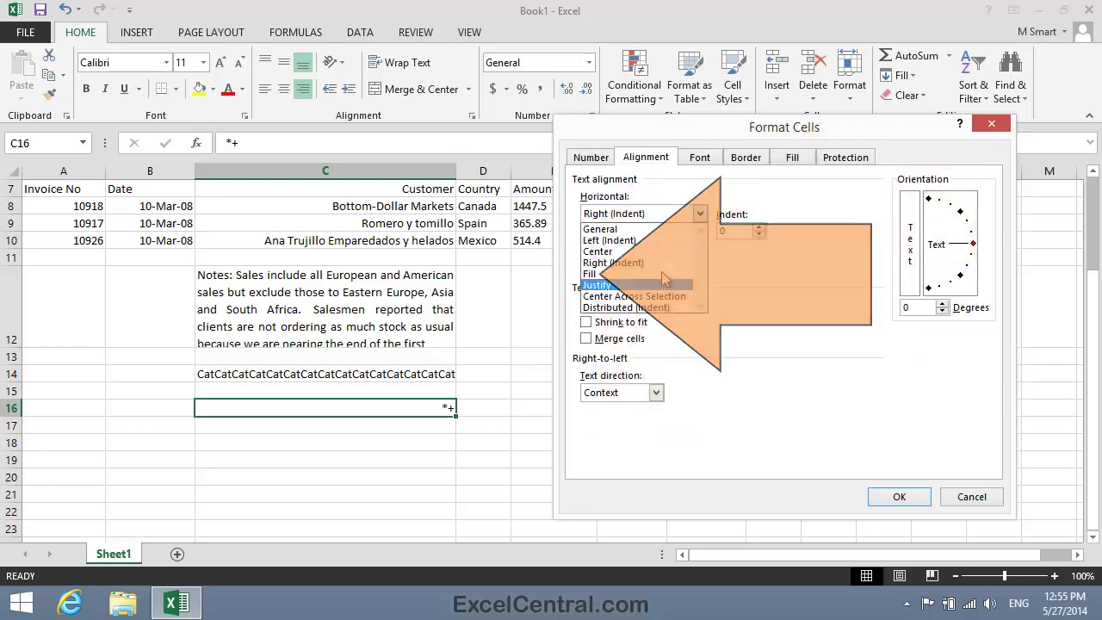
{"action": "left_click", "coordinate": [594, 273]}
{"action": "left_click", "coordinate": [898, 497]}
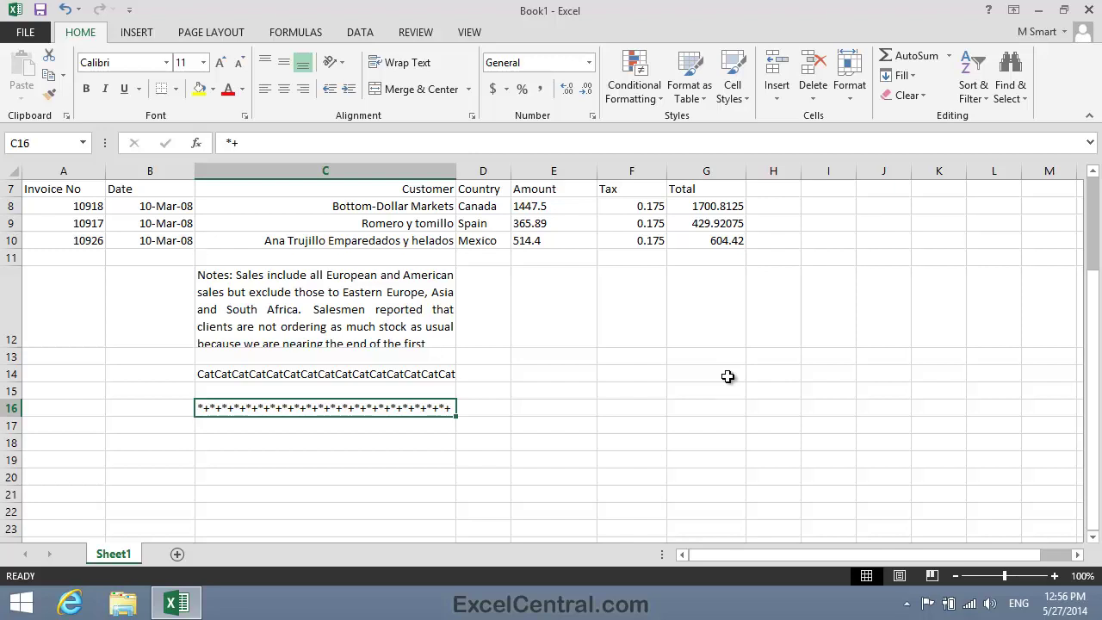
Open the recent workbook Sales Week Ended 14th March 2008-3
{"action": "scroll", "coordinate": [728, 376], "scroll_direction": "up", "scroll_amount": 2}
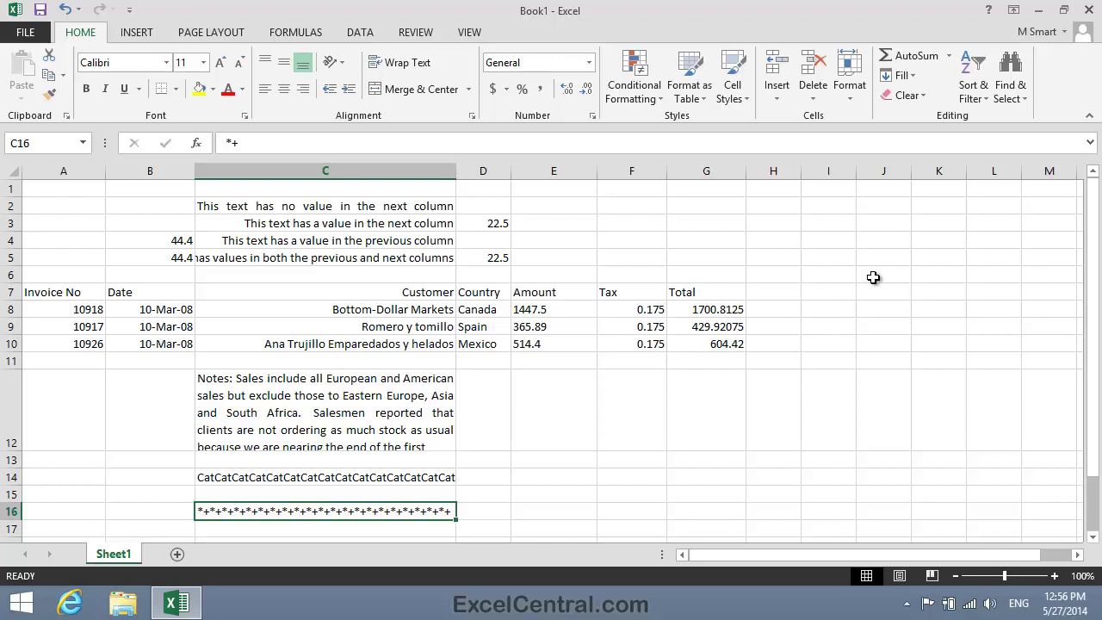
{"action": "left_click", "coordinate": [38, 34]}
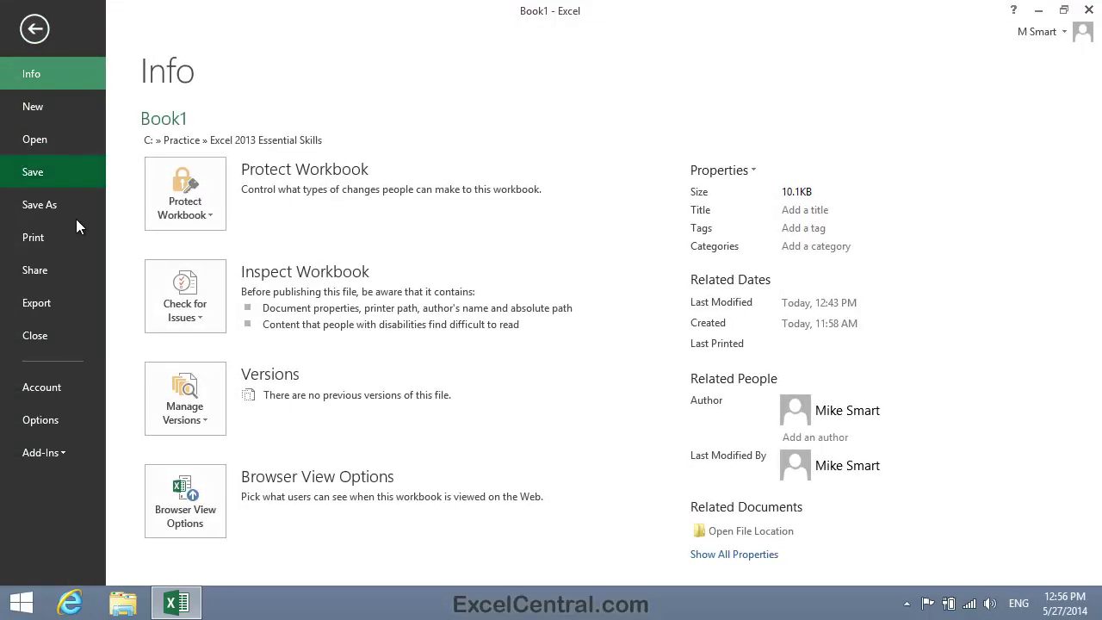
{"action": "left_click", "coordinate": [31, 143]}
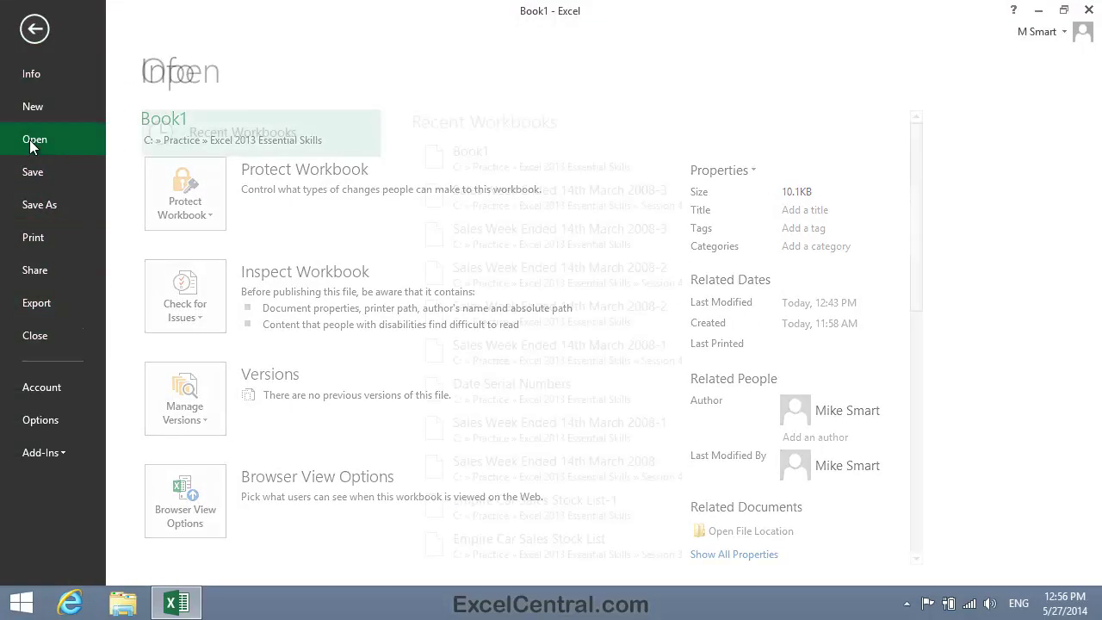
{"action": "left_click", "coordinate": [593, 201]}
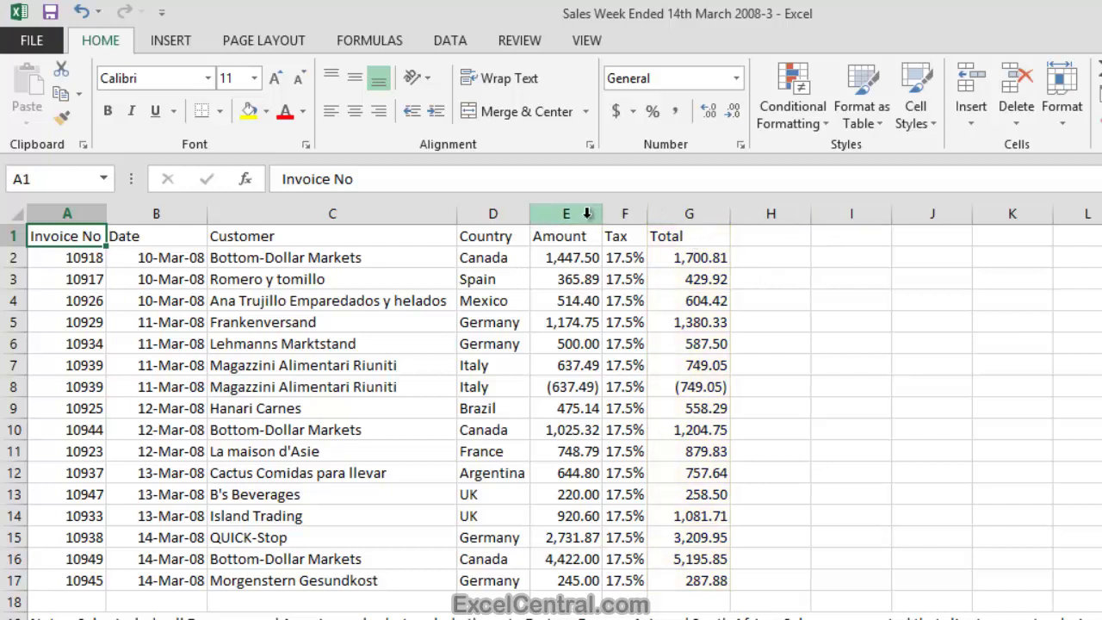
Widen columns E, F and G and right-align their Amount, Tax and Total headers in row 1
{"action": "left_click_drag", "start_coordinate": [605, 214], "coordinate": [943, 214]}
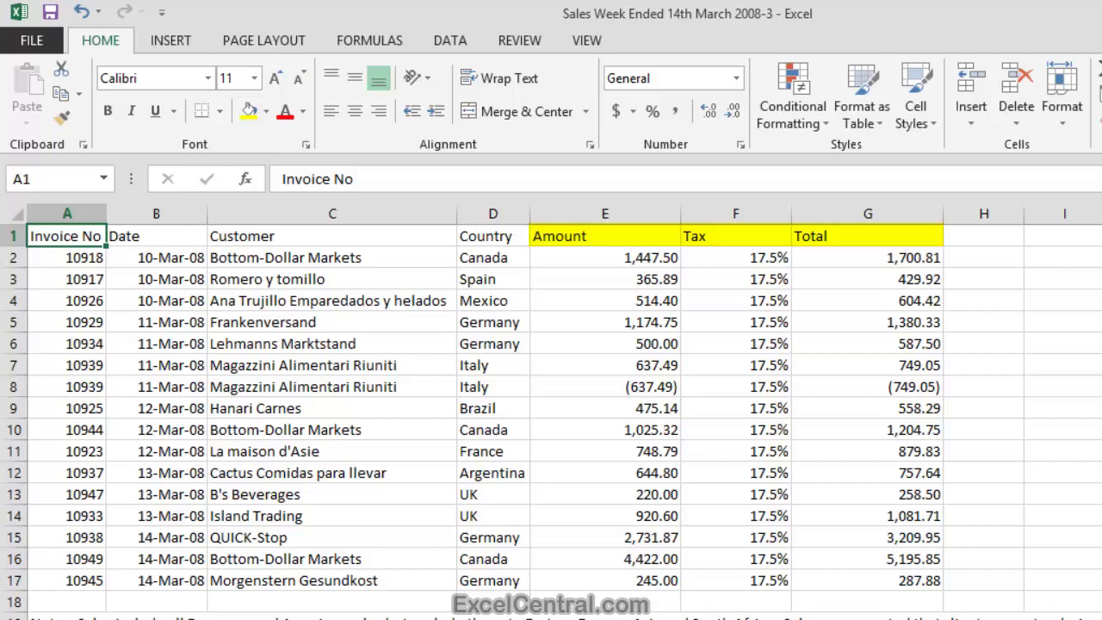
{"action": "left_click_drag", "start_coordinate": [611, 238], "coordinate": [845, 239]}
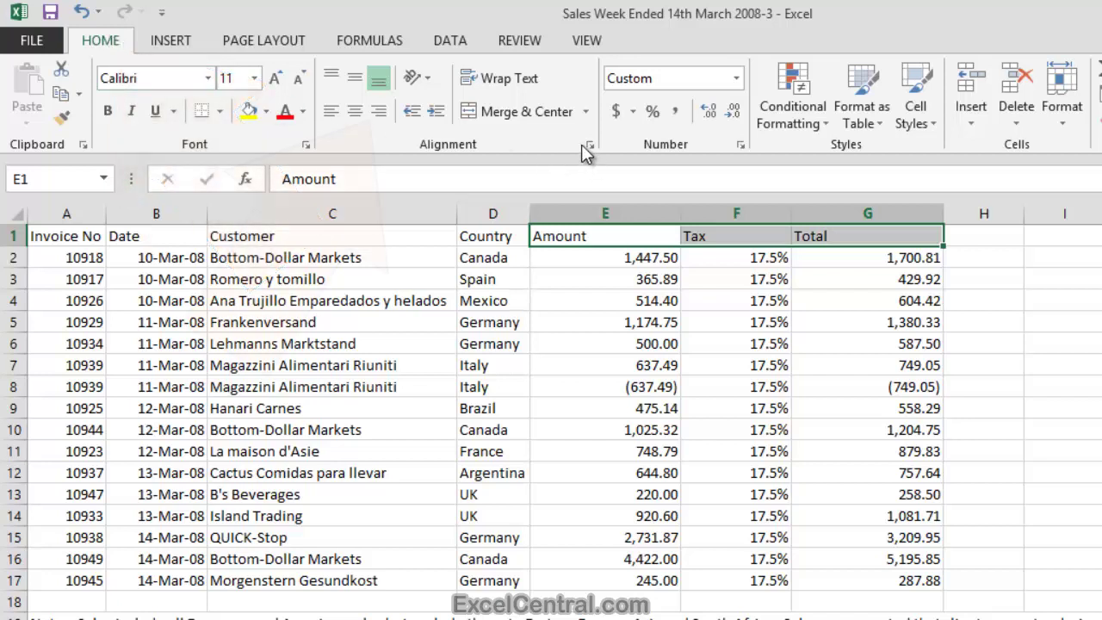
{"action": "left_click", "coordinate": [380, 112]}
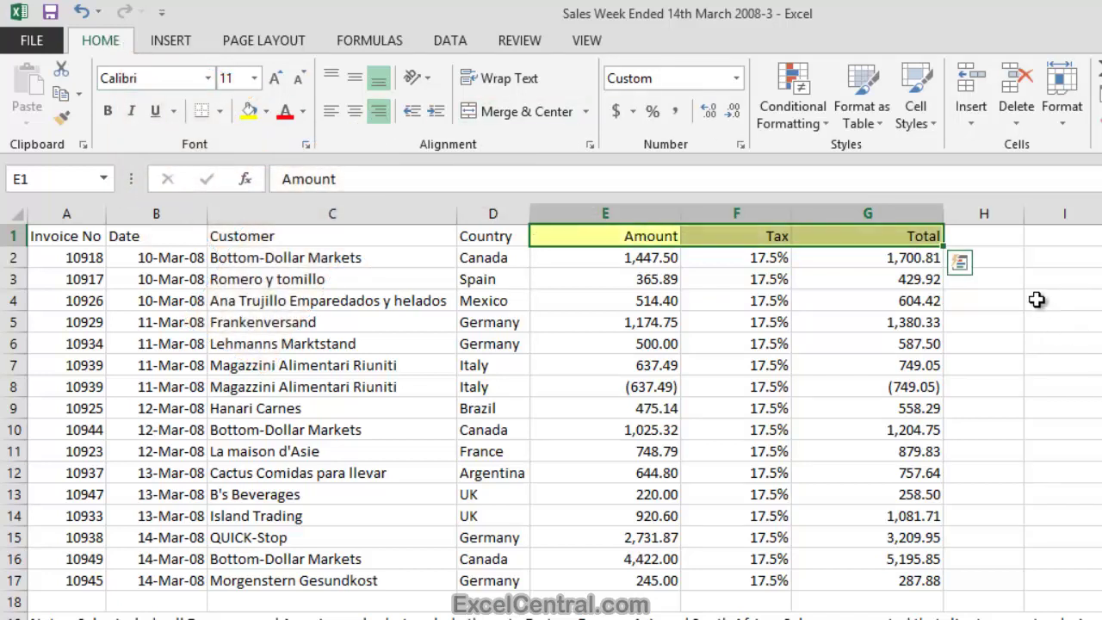
{"action": "left_click", "coordinate": [1052, 321]}
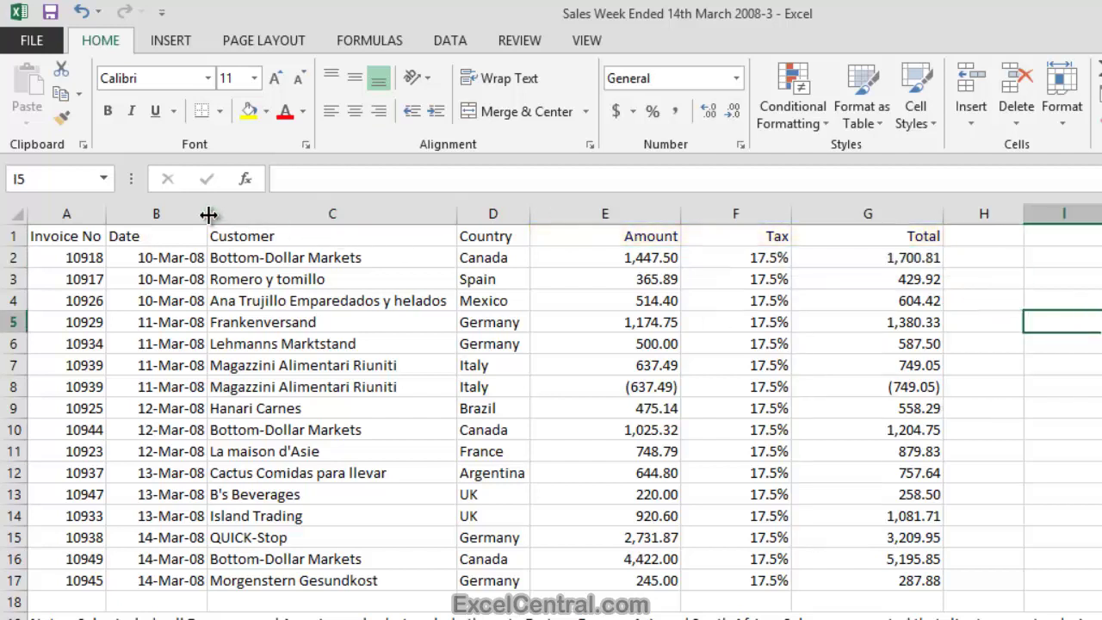
Widen columns A and B and right-align their Invoice No and Date headers in row 1
{"action": "left_click_drag", "start_coordinate": [207, 212], "coordinate": [269, 201]}
{"action": "left_click_drag", "start_coordinate": [97, 214], "coordinate": [186, 212]}
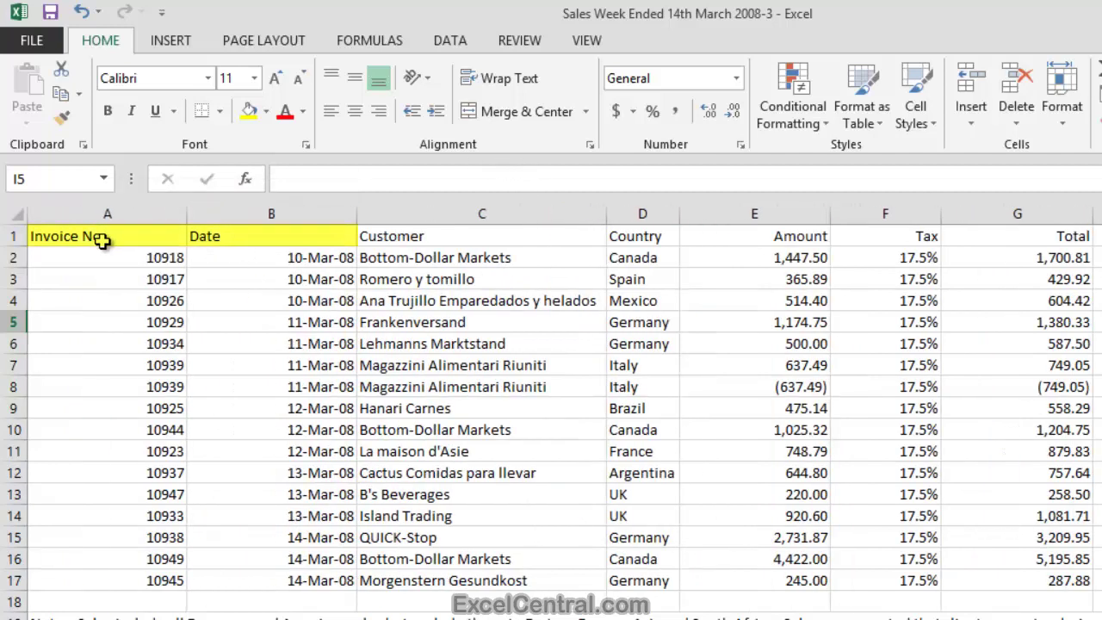
{"action": "left_click_drag", "start_coordinate": [98, 237], "coordinate": [240, 239]}
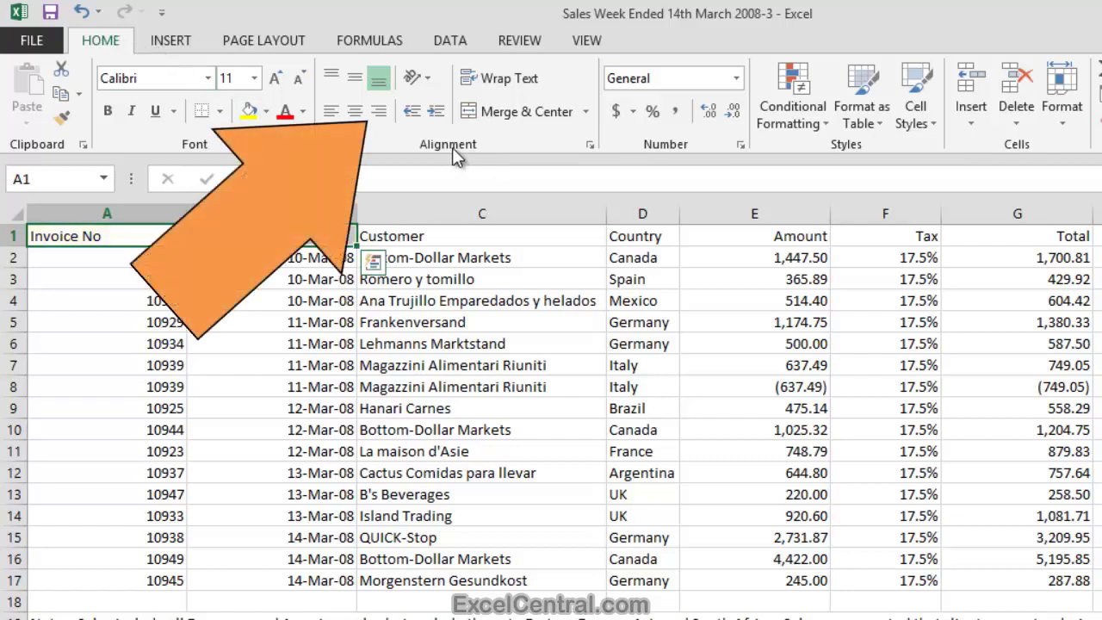
{"action": "left_click", "coordinate": [379, 112]}
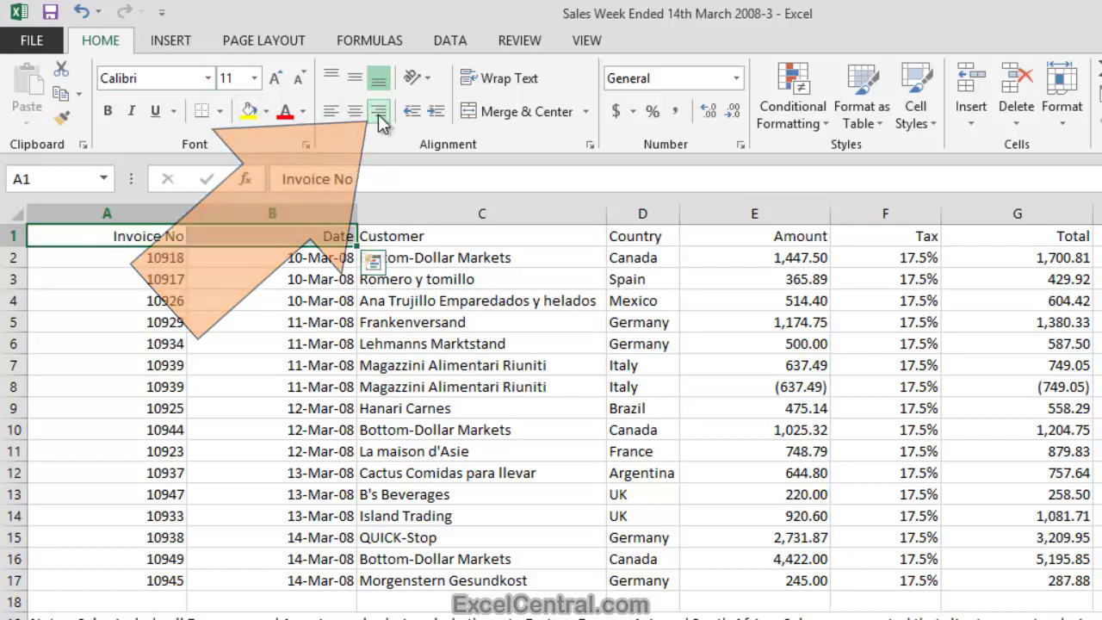
{"action": "left_click", "coordinate": [1101, 387]}
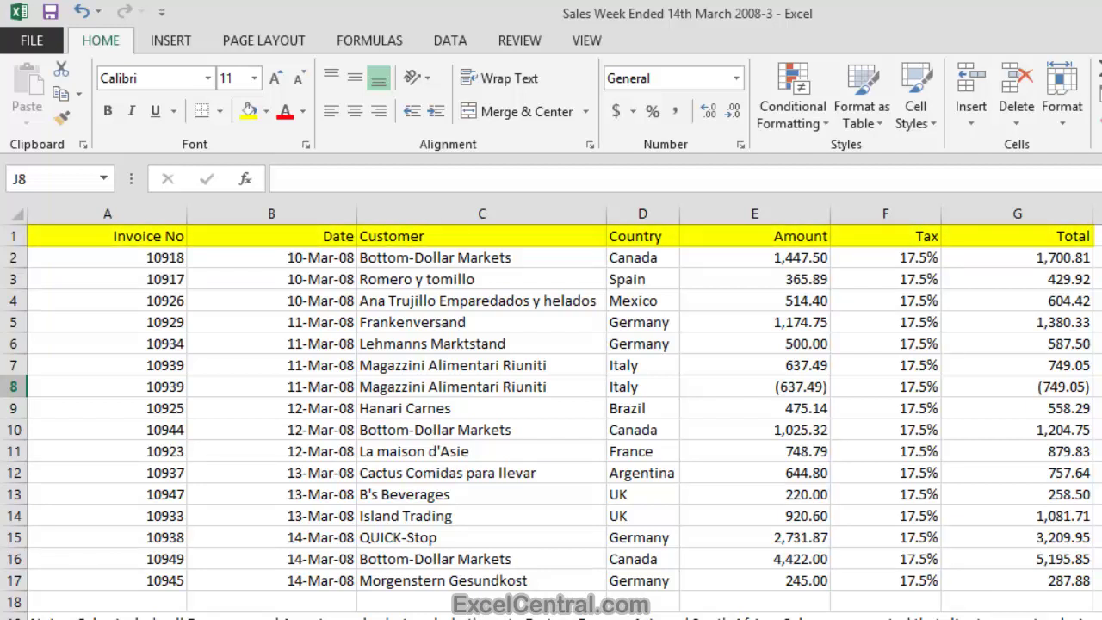
Make all the header text in row 1 bold
{"action": "left_click", "coordinate": [10, 236]}
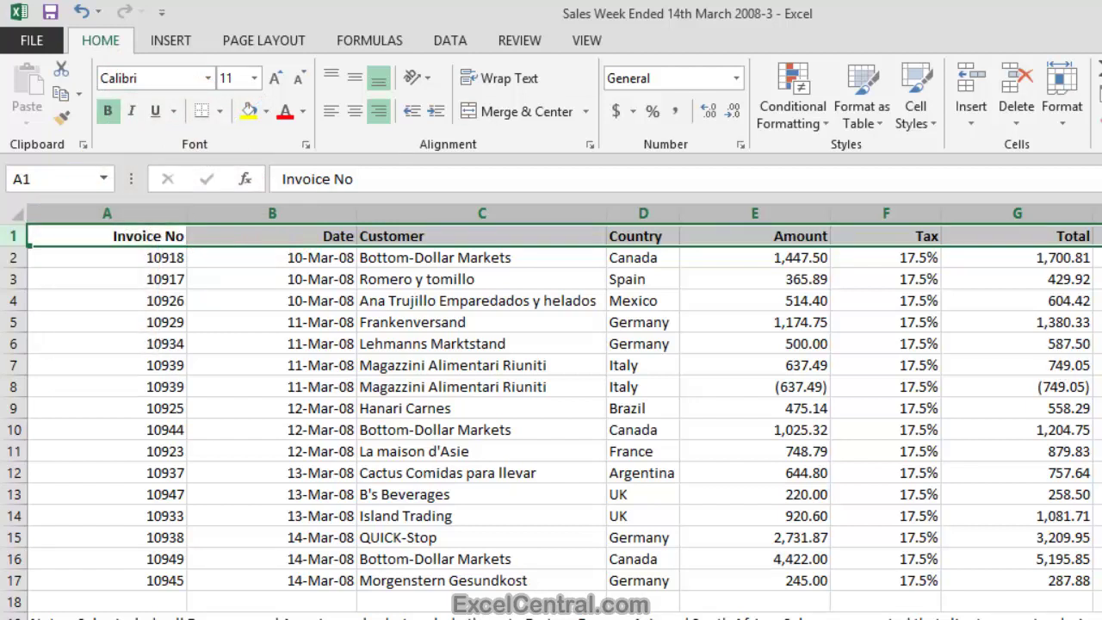
{"action": "left_click", "coordinate": [1097, 344]}
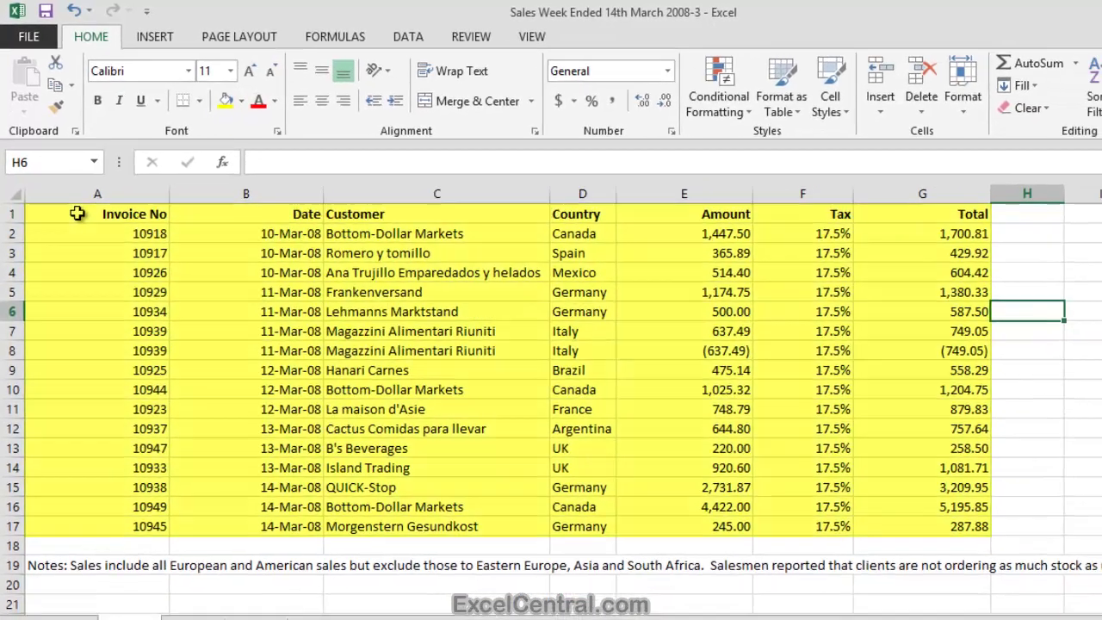
Auto-fit the column widths to the contents of the invoice table in range A1:G17
{"action": "left_click_drag", "start_coordinate": [138, 237], "coordinate": [946, 519]}
{"action": "left_click_drag", "start_coordinate": [756, 415], "coordinate": [813, 464]}
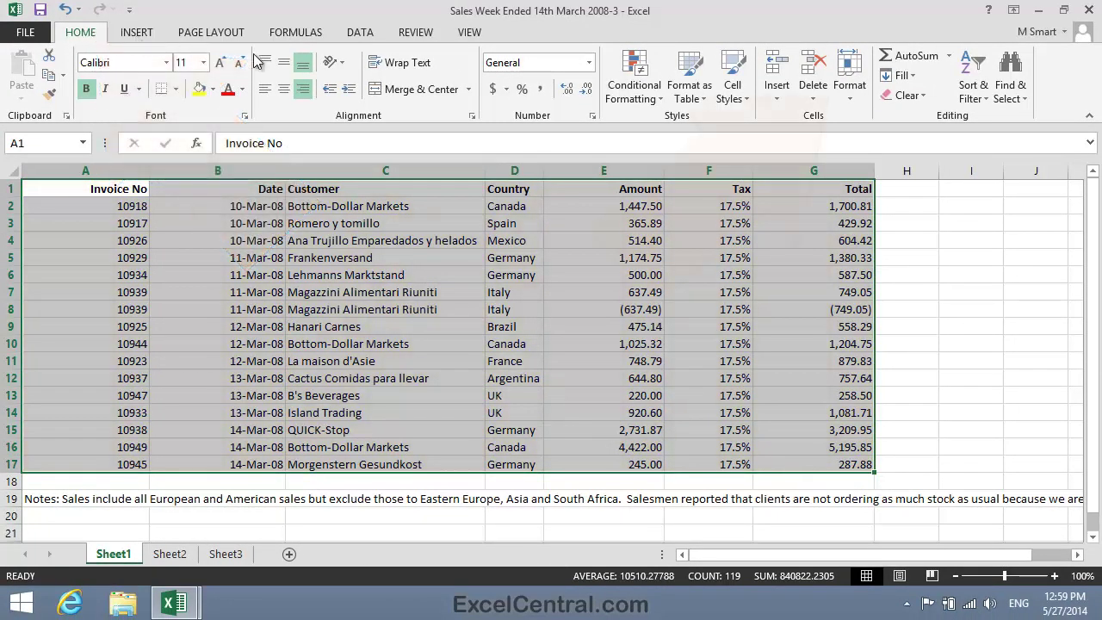
{"action": "left_click", "coordinate": [849, 97]}
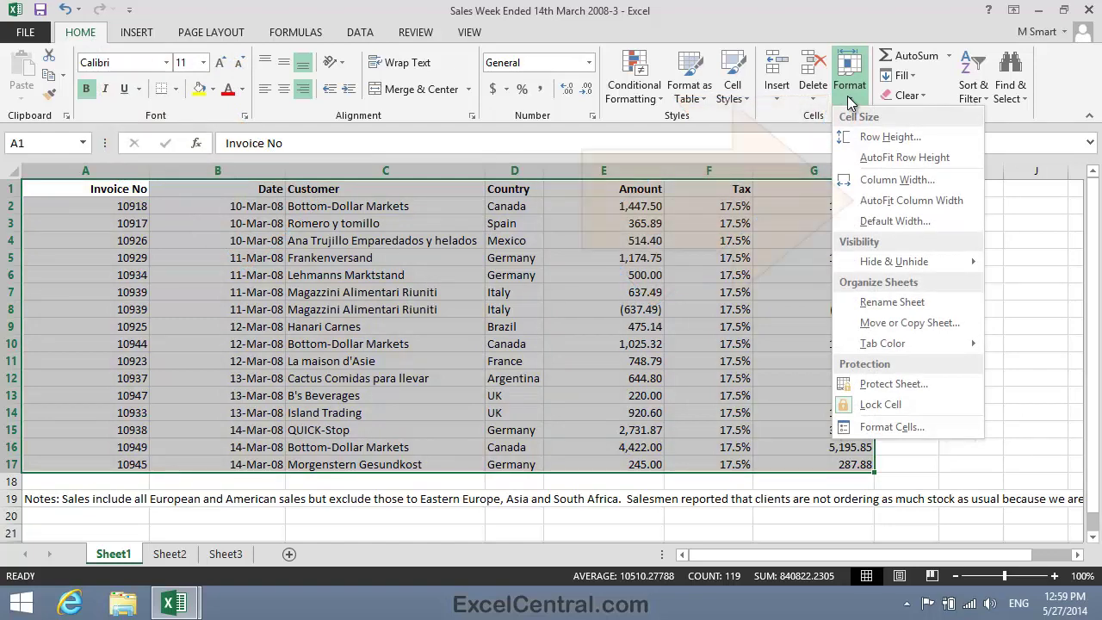
{"action": "left_click", "coordinate": [950, 202]}
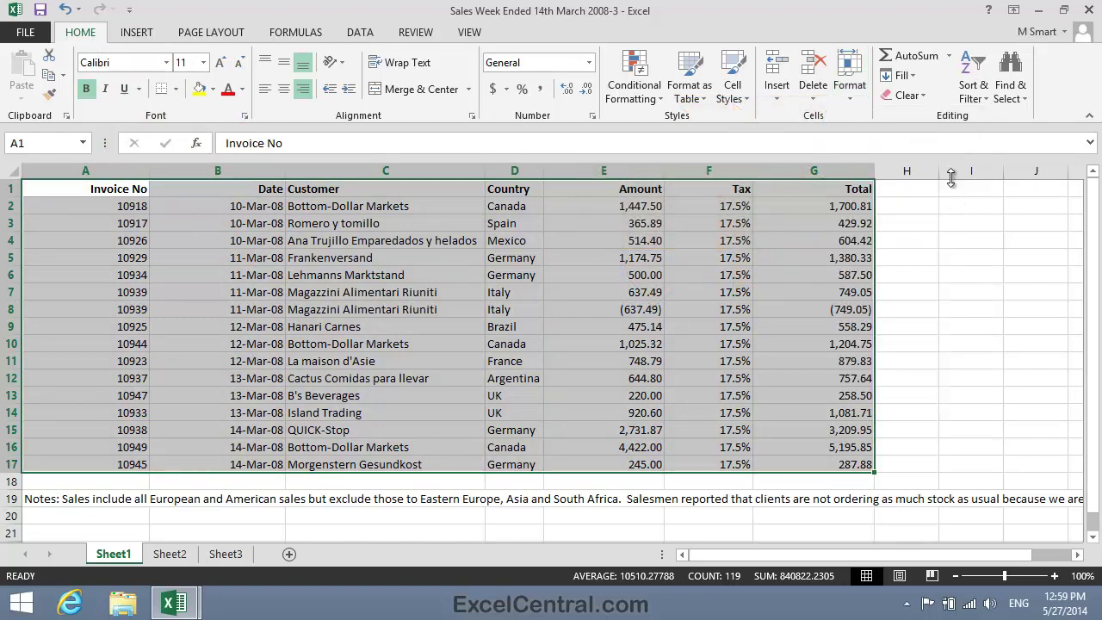
{"action": "left_click", "coordinate": [717, 311]}
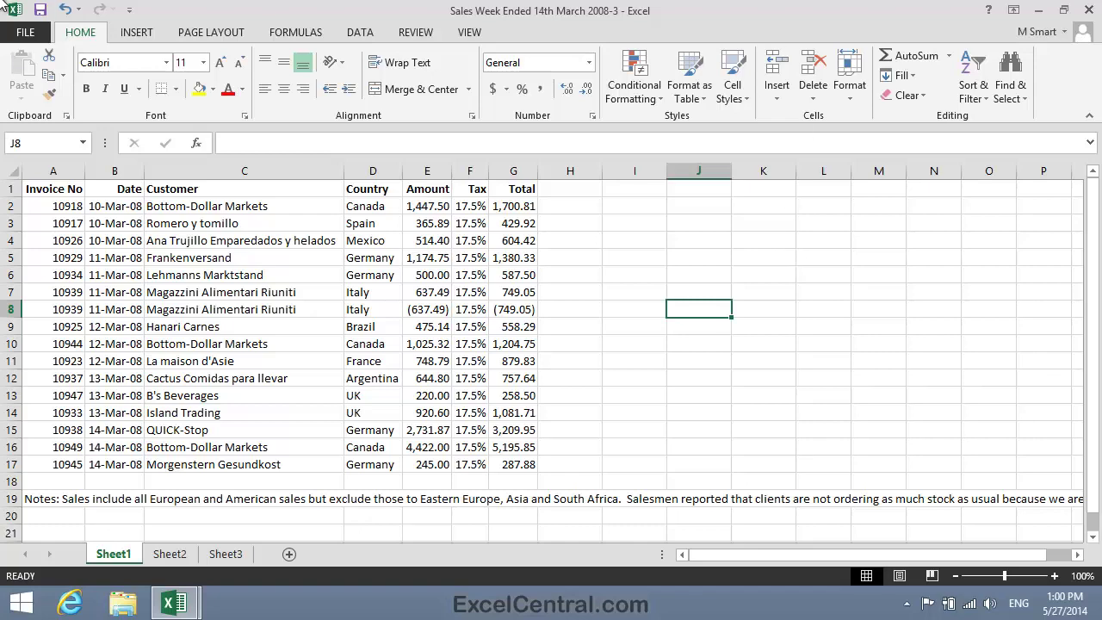
Save a copy of the workbook as Sales Week Ended 14th March 2008-4 in the Excel 2013 Essential Skills folder
{"action": "left_click", "coordinate": [26, 34]}
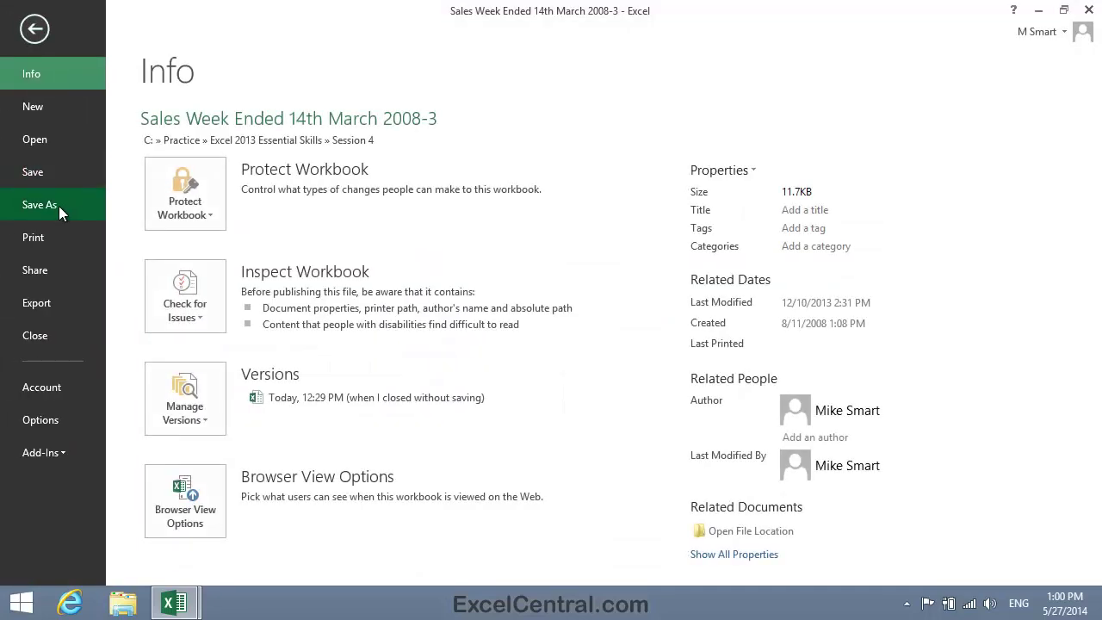
{"action": "left_click", "coordinate": [58, 206]}
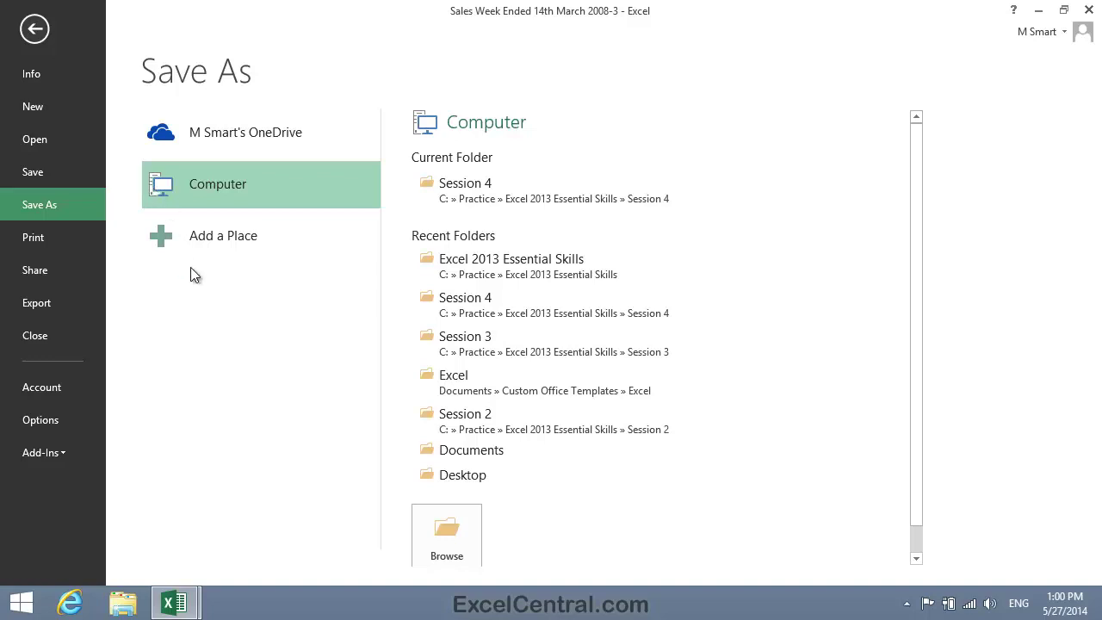
{"action": "left_click", "coordinate": [459, 527]}
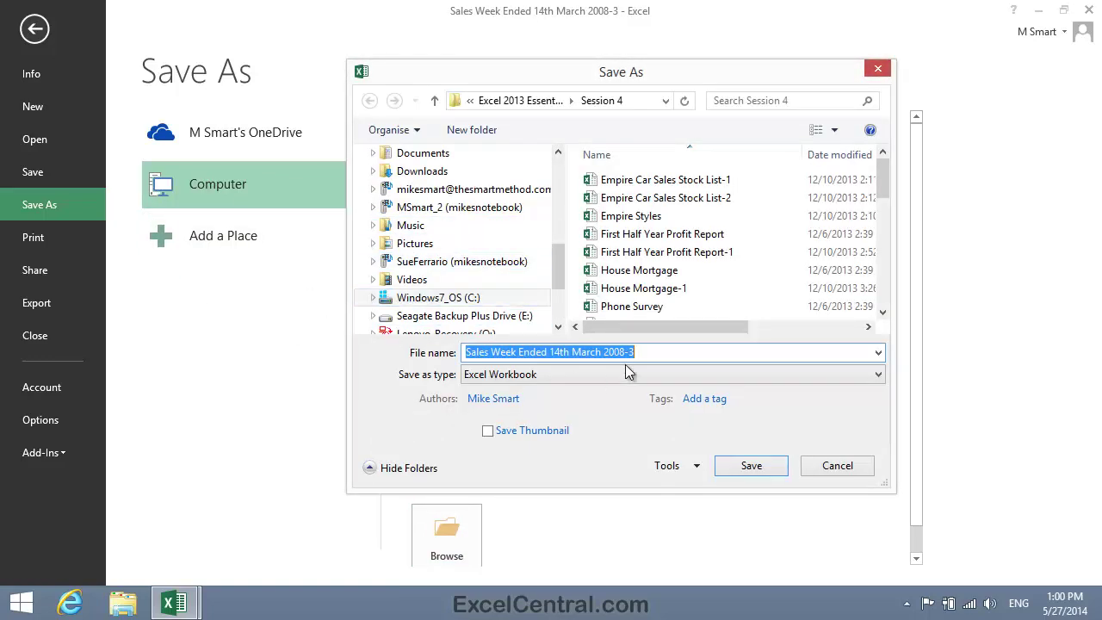
{"action": "left_click", "coordinate": [655, 352]}
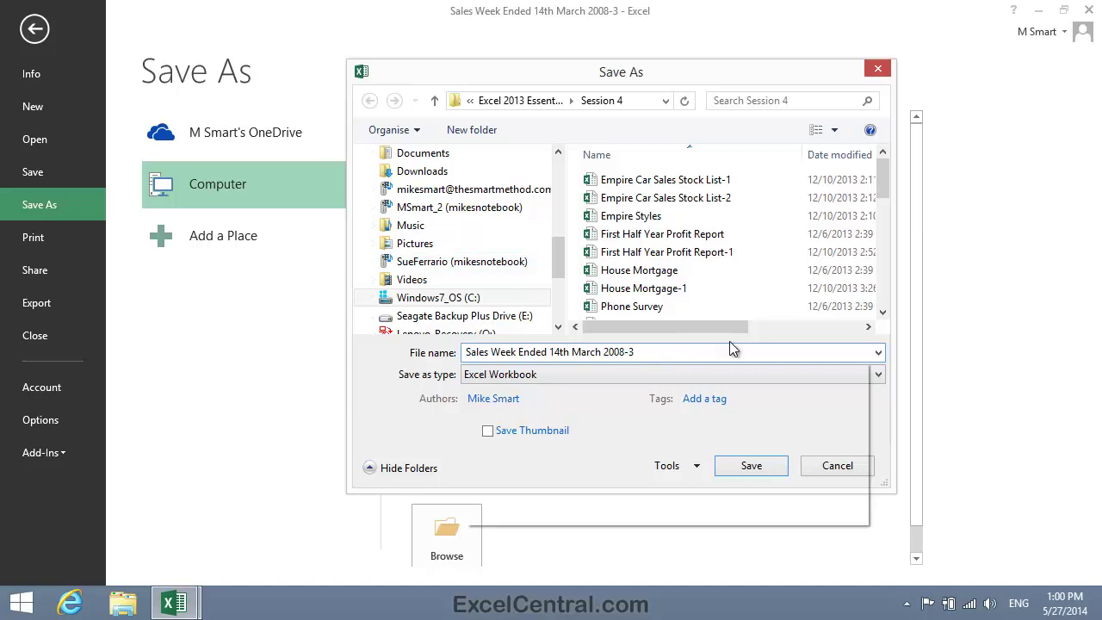
{"action": "key", "text": "BackSpace"}
{"action": "type", "text": "4"}
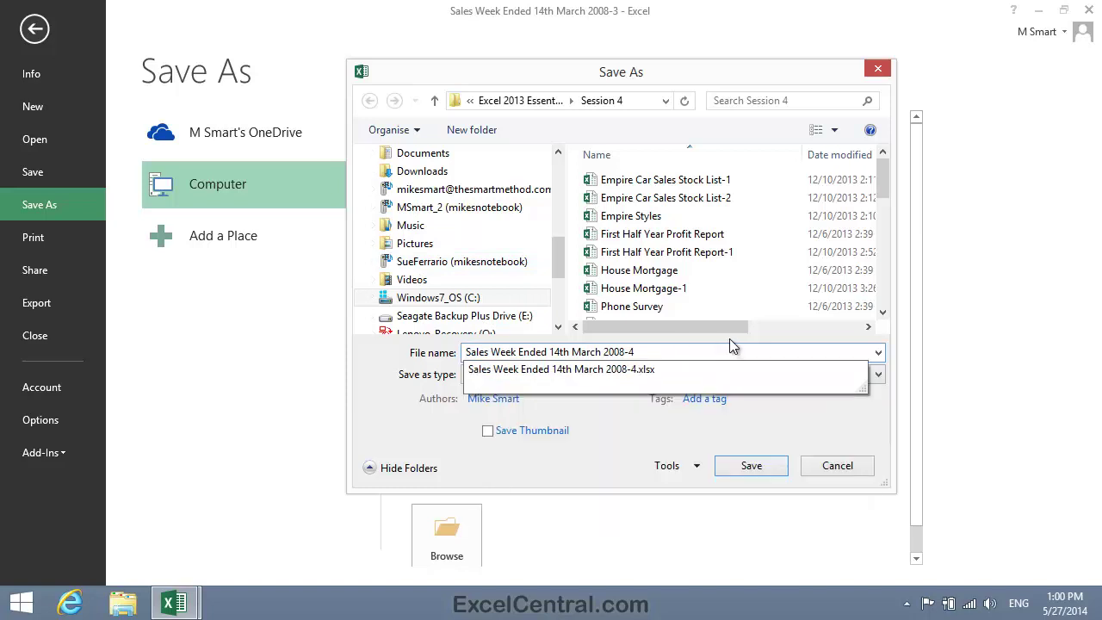
{"action": "left_click", "coordinate": [522, 101]}
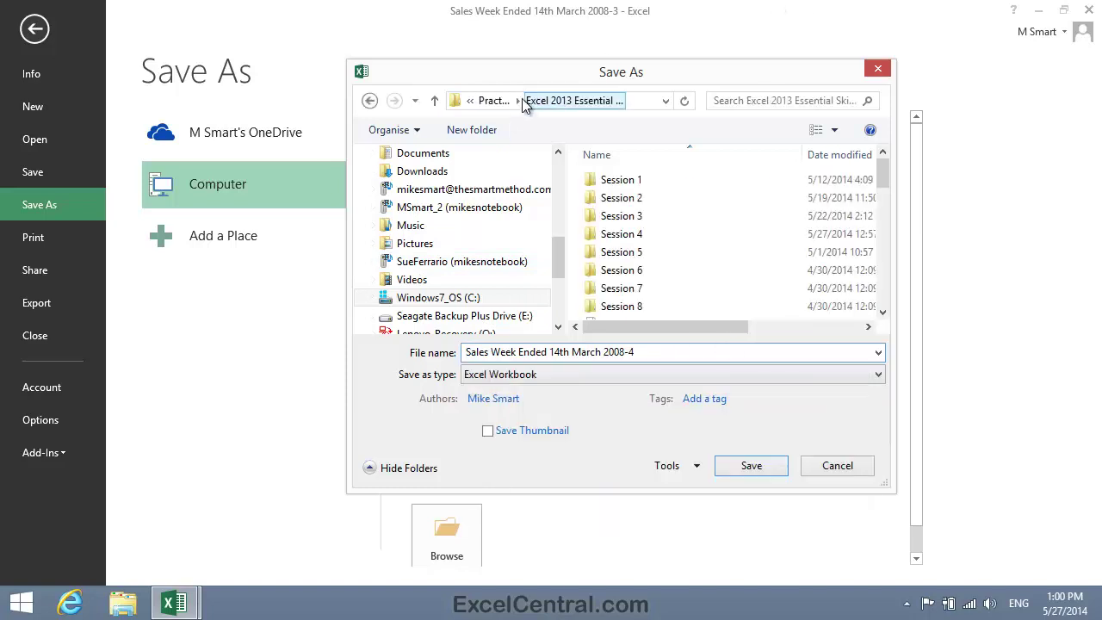
{"action": "left_click", "coordinate": [751, 466]}
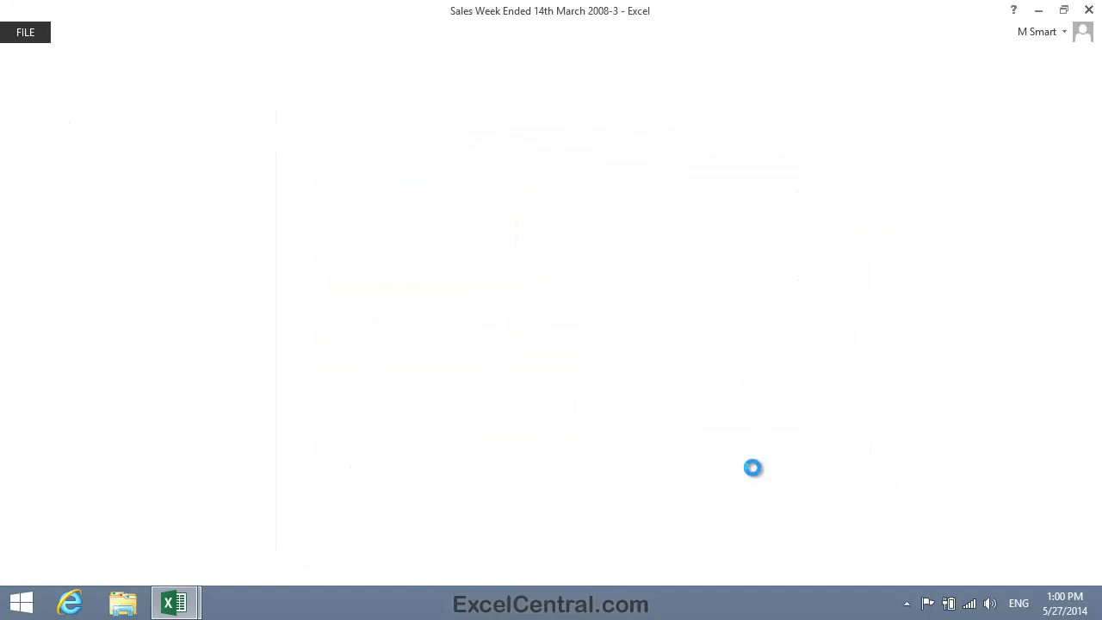